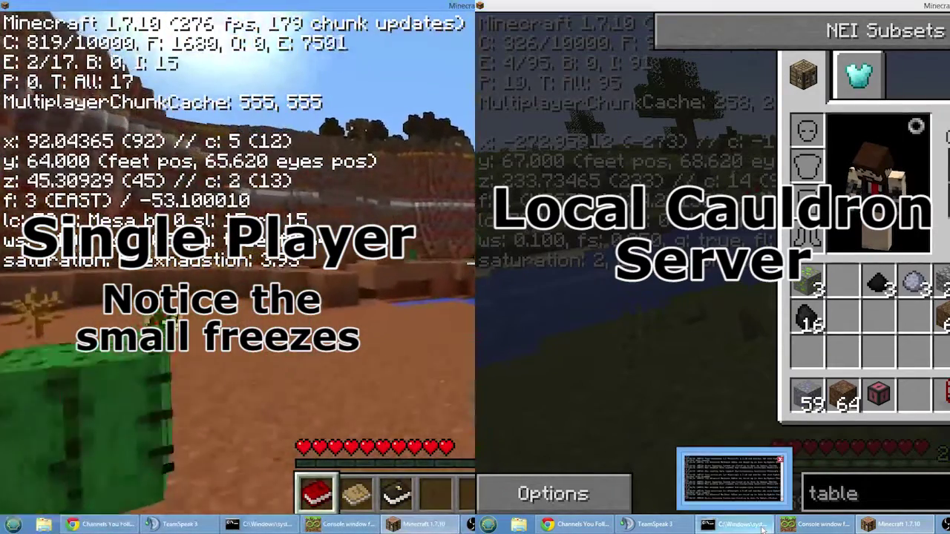
Op the player from the server console, then use NEI's gamemode button to switch to creative.
{"action": "left_click", "coordinate": [734, 524]}
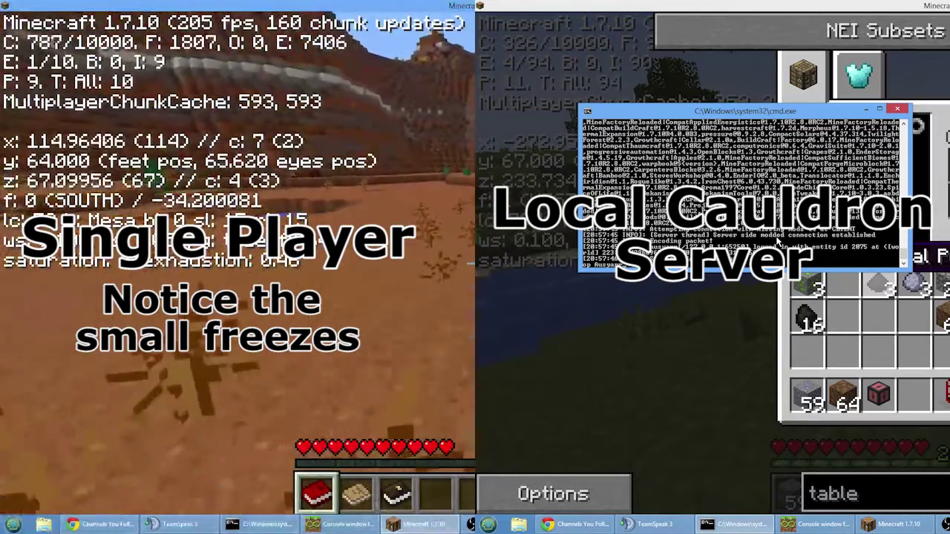
{"action": "left_click", "coordinate": [636, 340]}
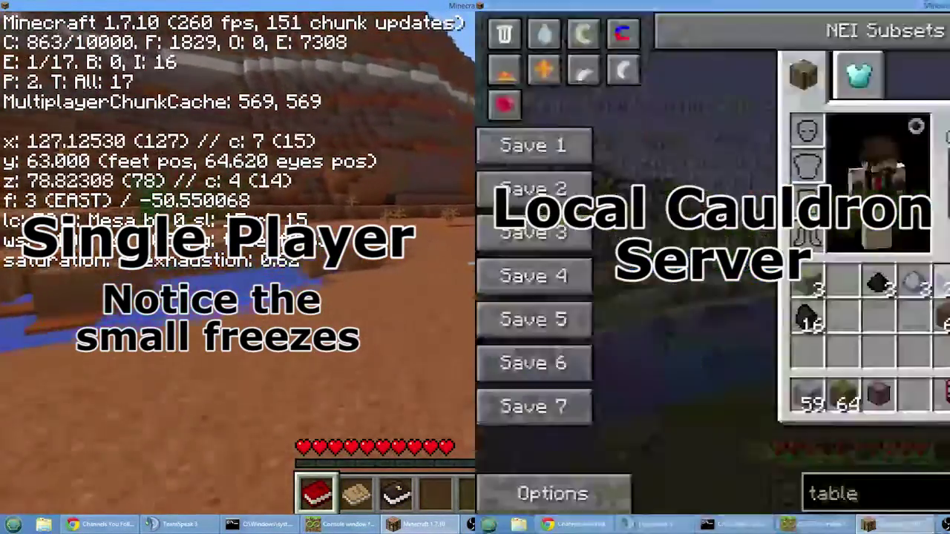
{"action": "left_click", "coordinate": [622, 32]}
Close the inventory, take off in creative flight and fly forward over grassland, hills and village.
{"action": "key", "text": "e"}
{"action": "key", "text": "space"}
{"action": "key", "text": "space"}
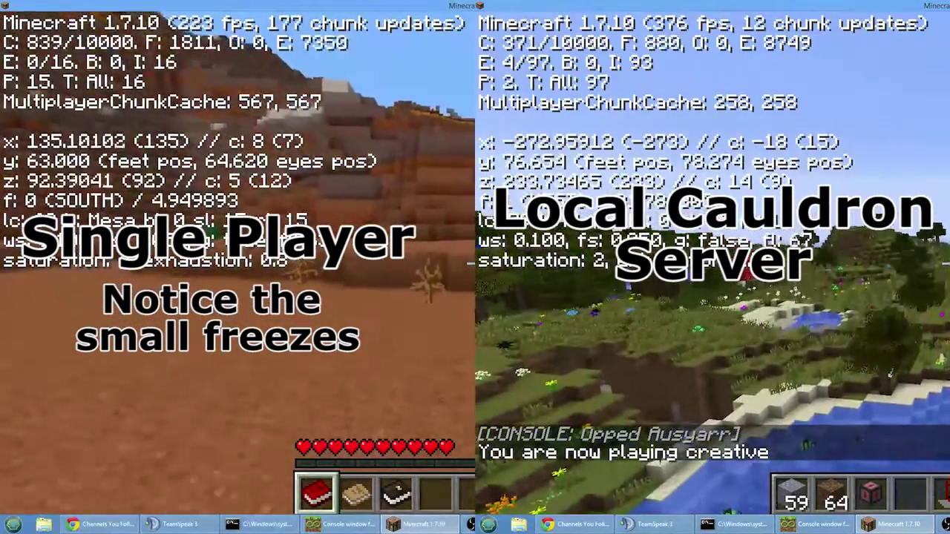
{"action": "key", "text": "w"}
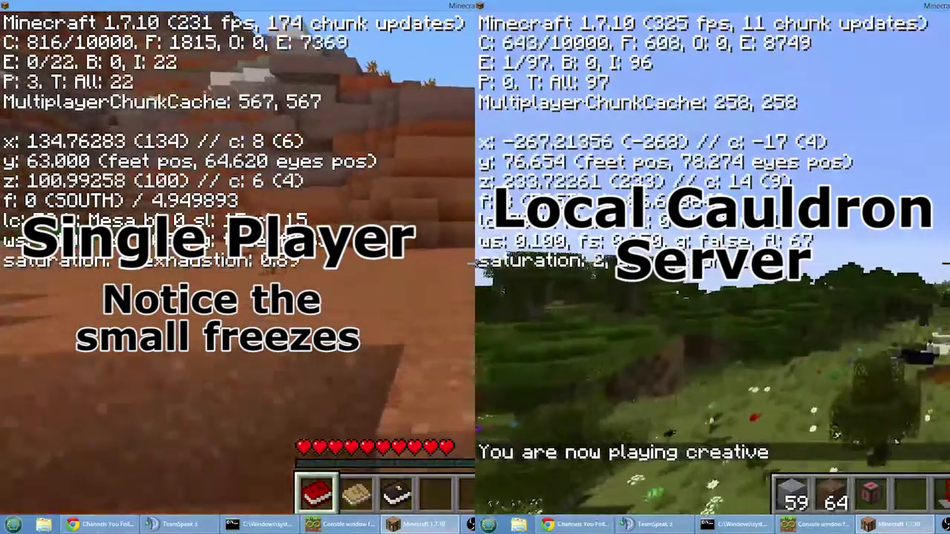
{"action": "key", "text": "w"}
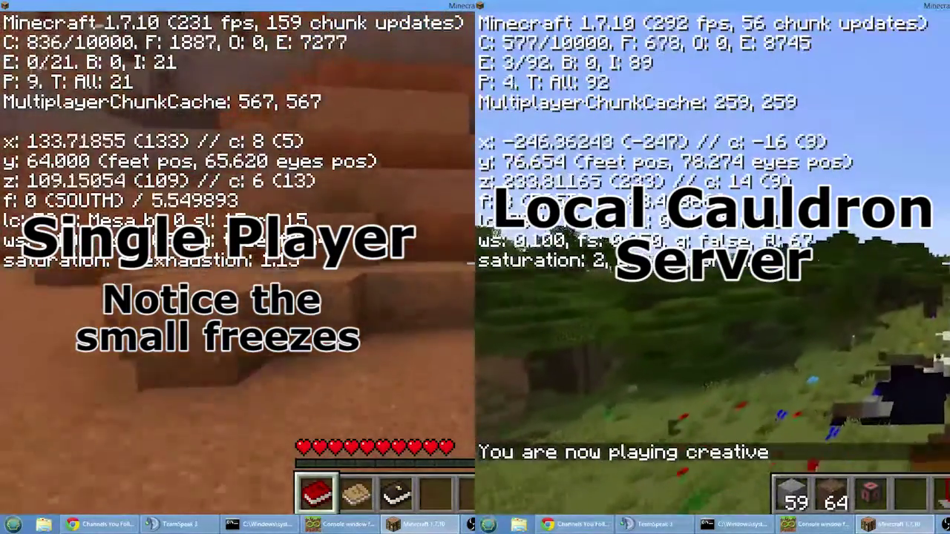
{"action": "key", "text": "w"}
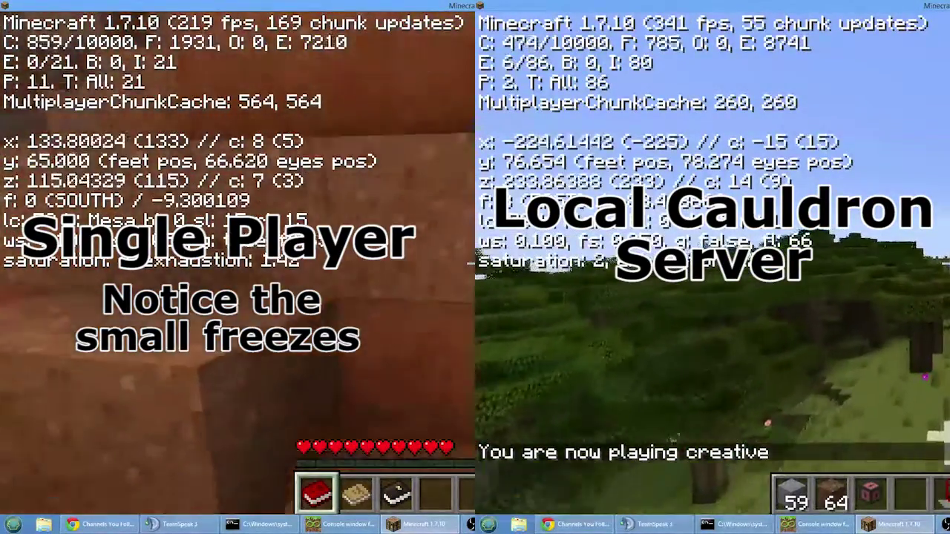
{"action": "key", "text": "w"}
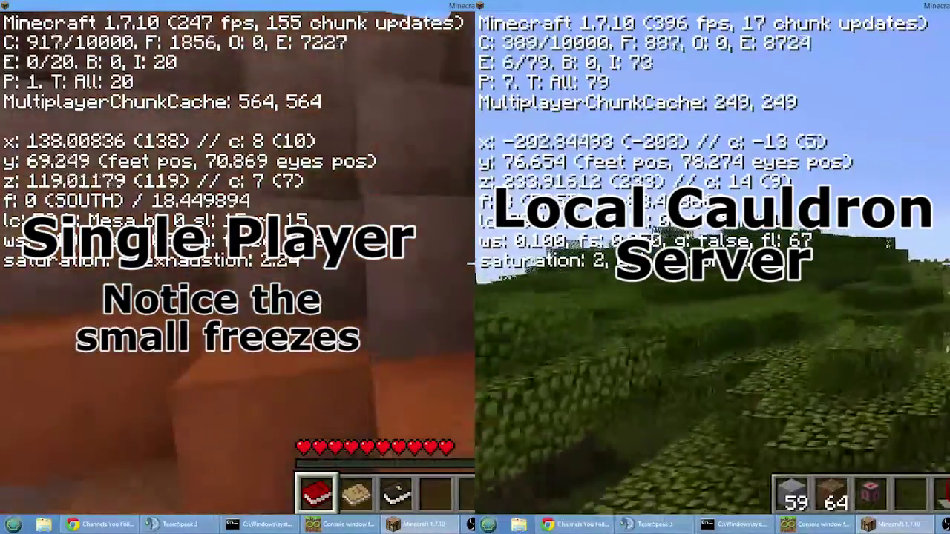
{"action": "key", "text": "w"}
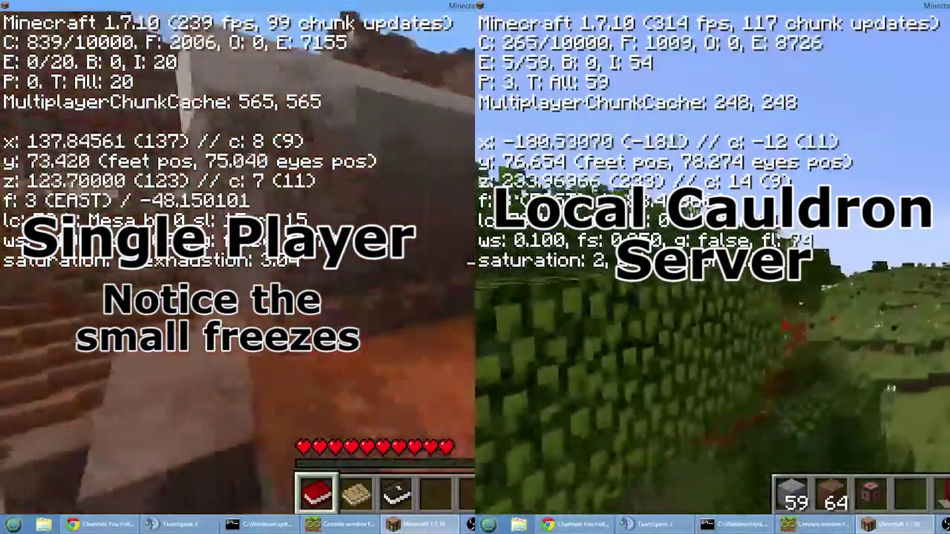
{"action": "key", "text": "w"}
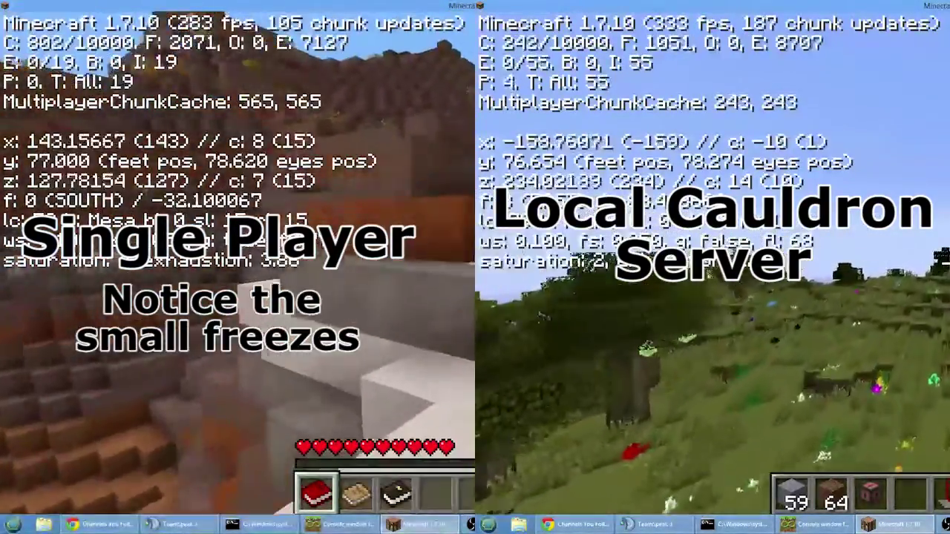
{"action": "key", "text": "w"}
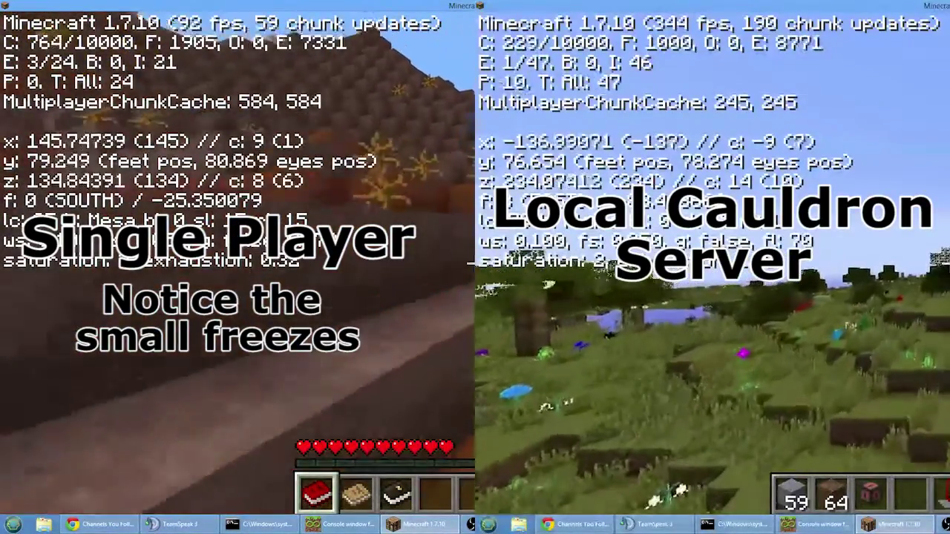
{"action": "key", "text": "w"}
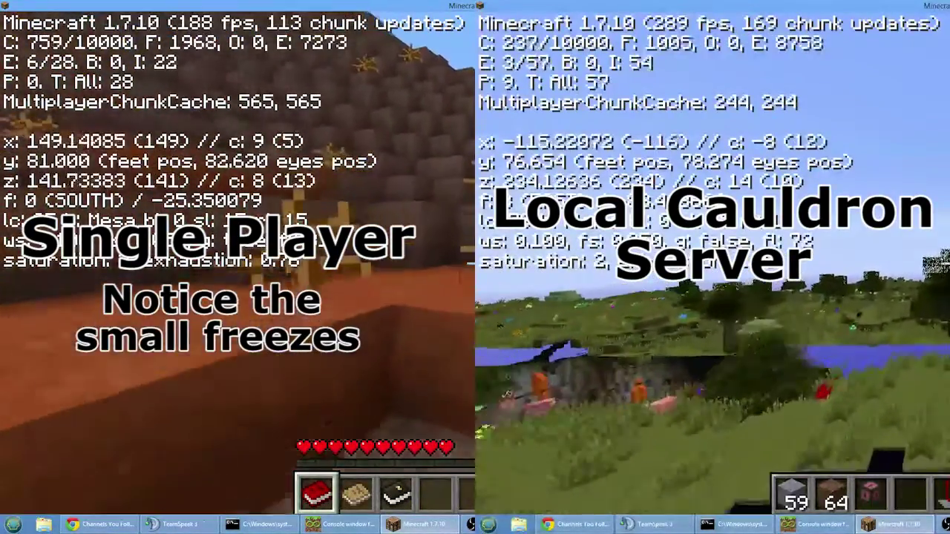
{"action": "key", "text": "w"}
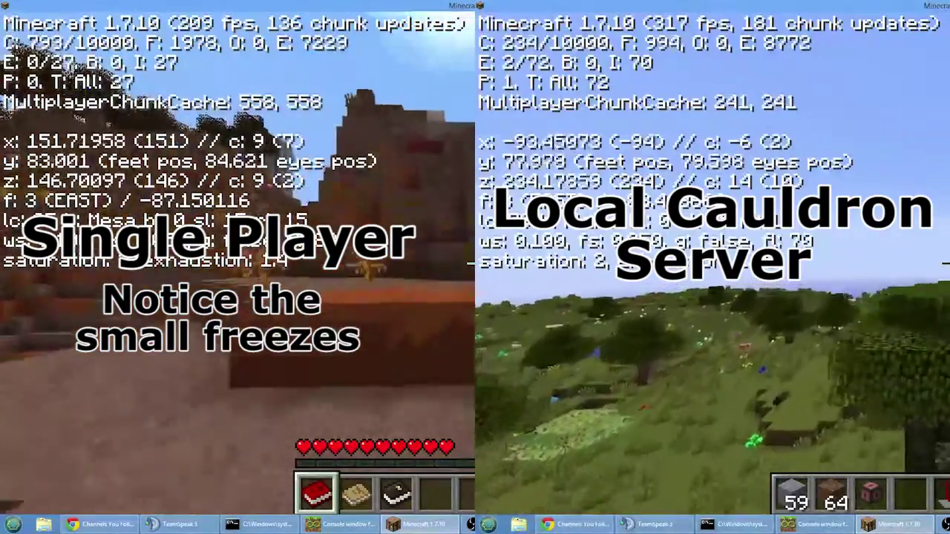
{"action": "key", "text": "w"}
{"action": "key", "text": "w"}
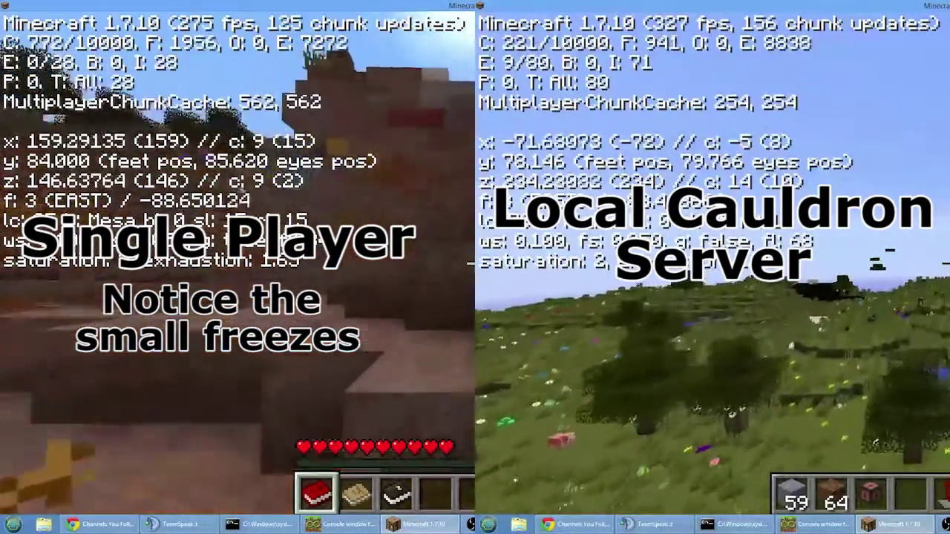
{"action": "key", "text": "w"}
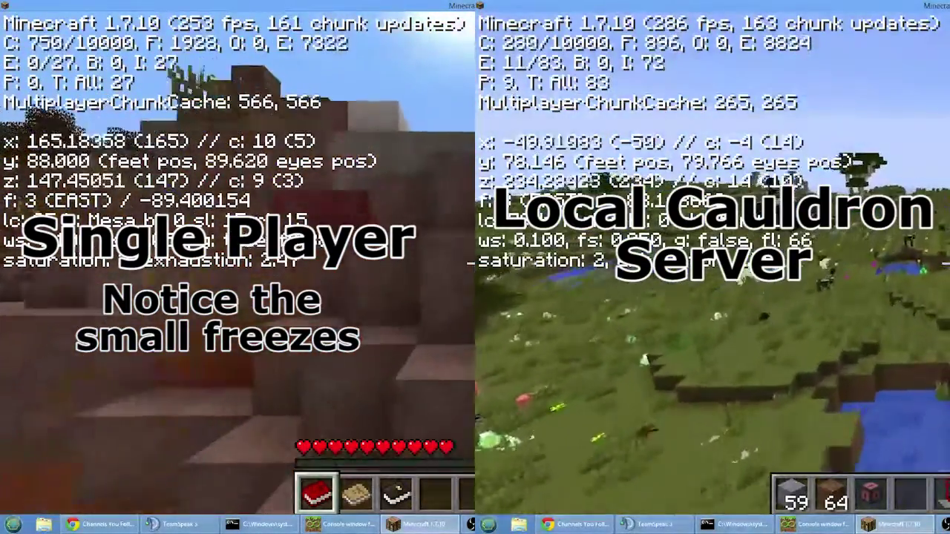
{"action": "key", "text": "w"}
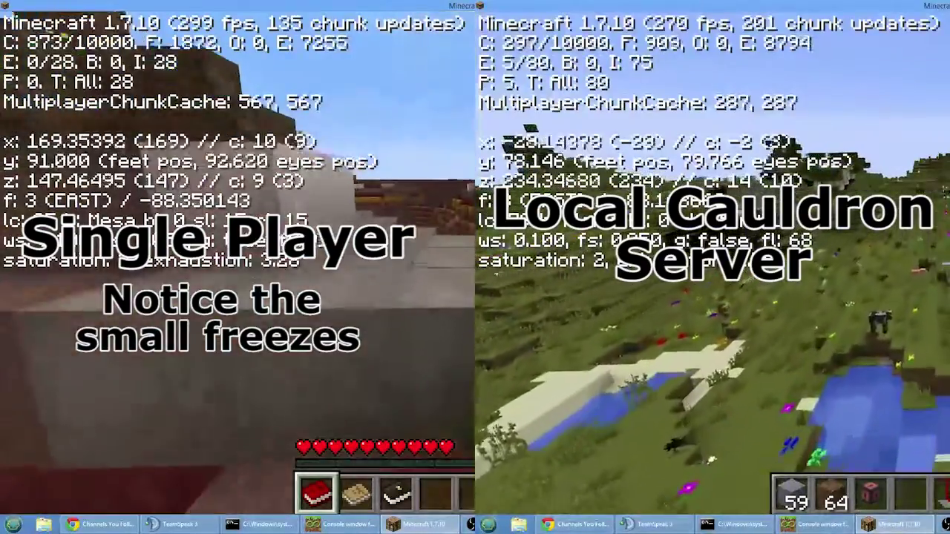
{"action": "key", "text": "w"}
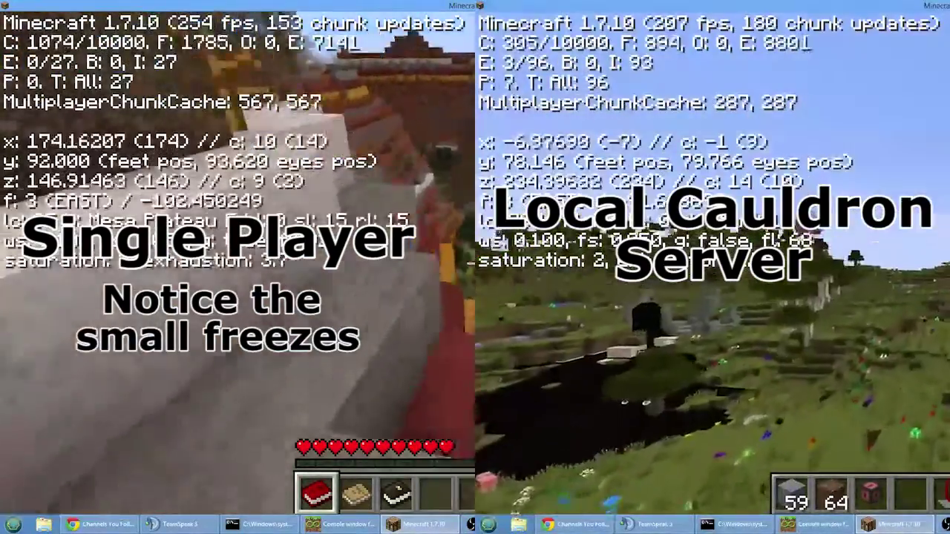
{"action": "key", "text": "w"}
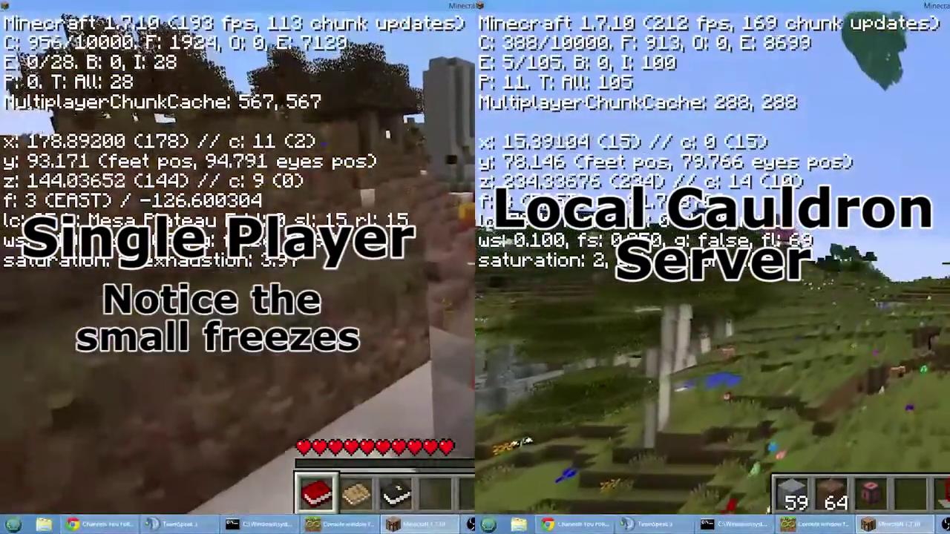
{"action": "key", "text": "w"}
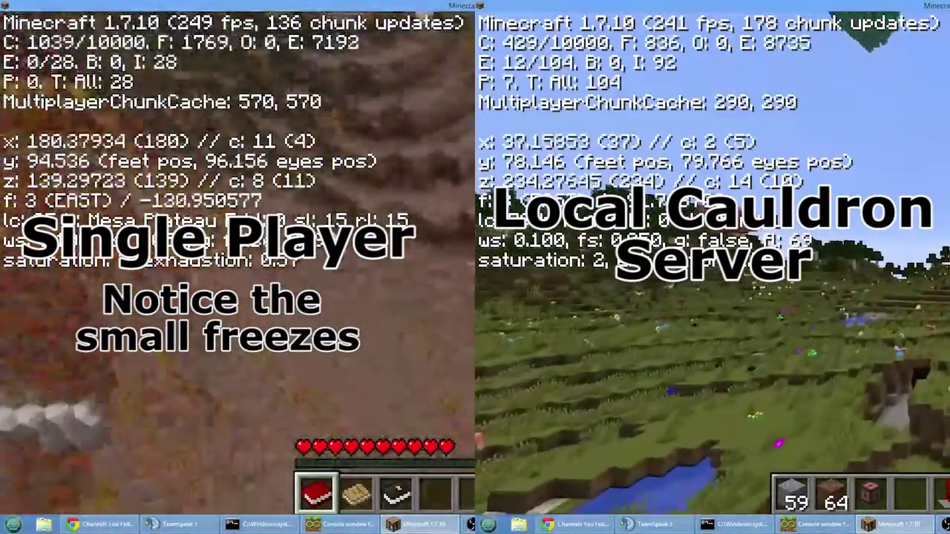
{"action": "key", "text": "w"}
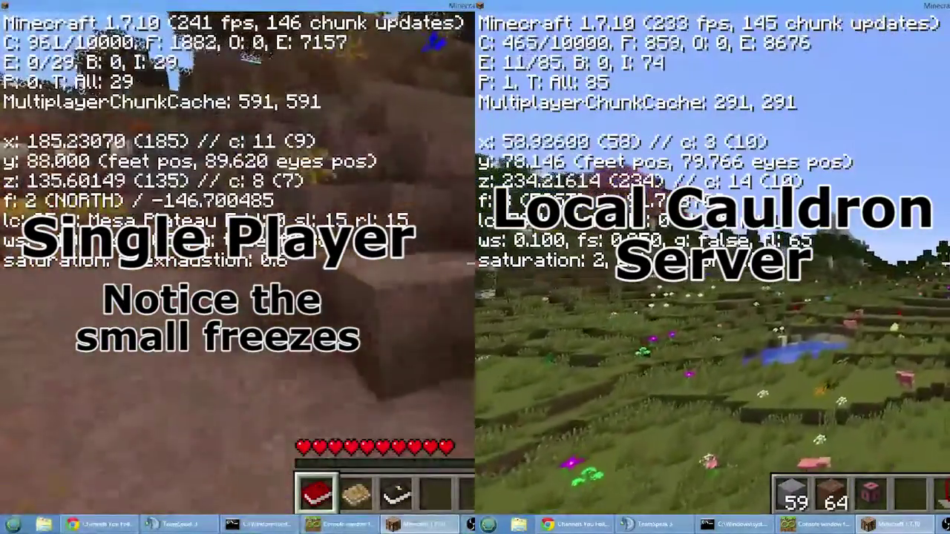
{"action": "key", "text": "w"}
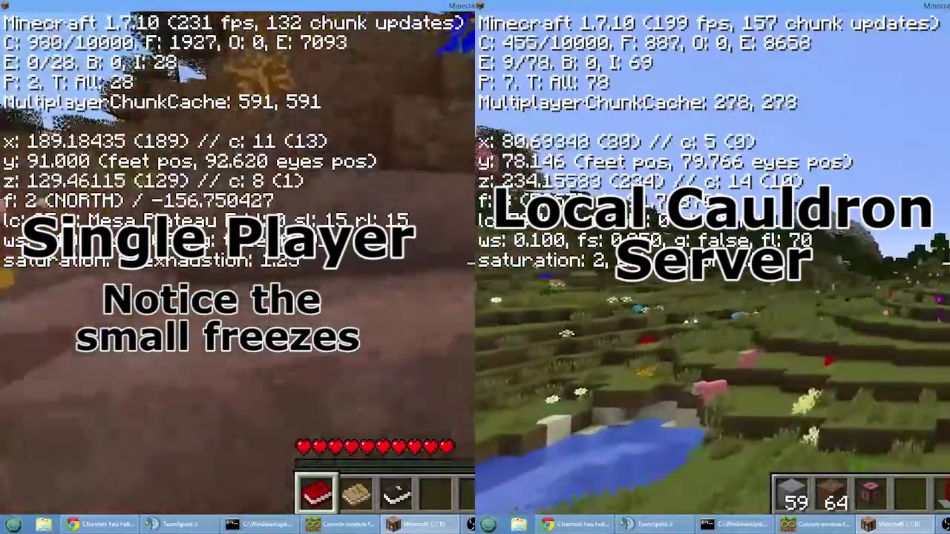
{"action": "key", "text": "w"}
{"action": "key", "text": "w"}
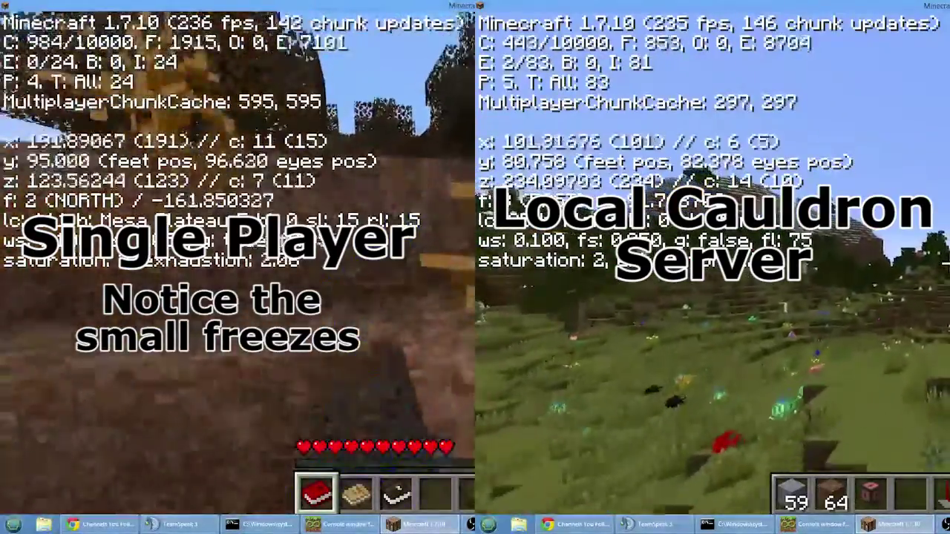
{"action": "key", "text": "w"}
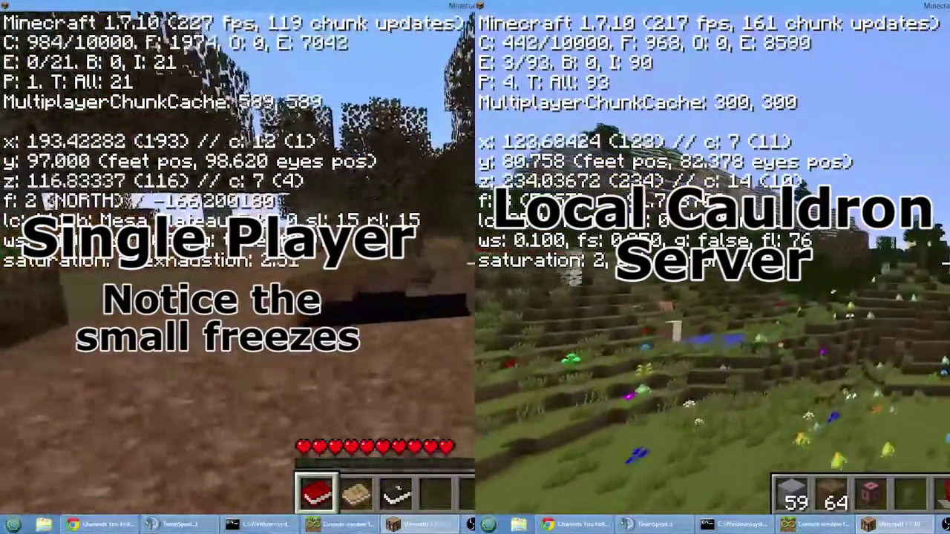
{"action": "key", "text": "w"}
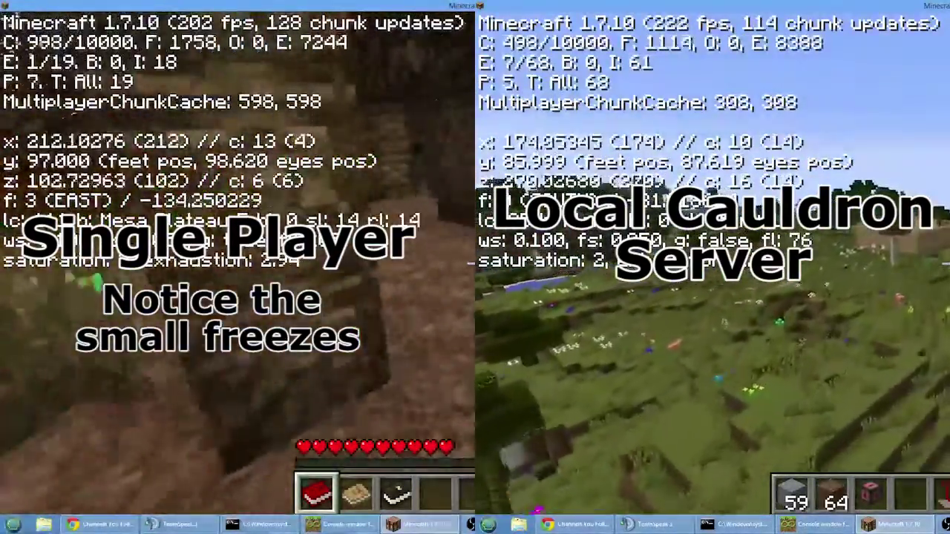
{"action": "key", "text": "w"}
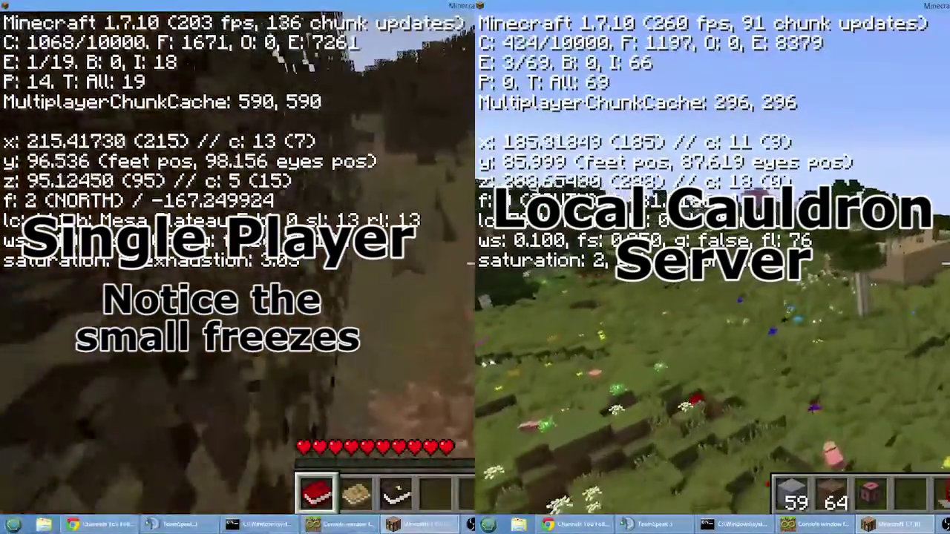
{"action": "key", "text": "w"}
{"action": "key", "text": "w"}
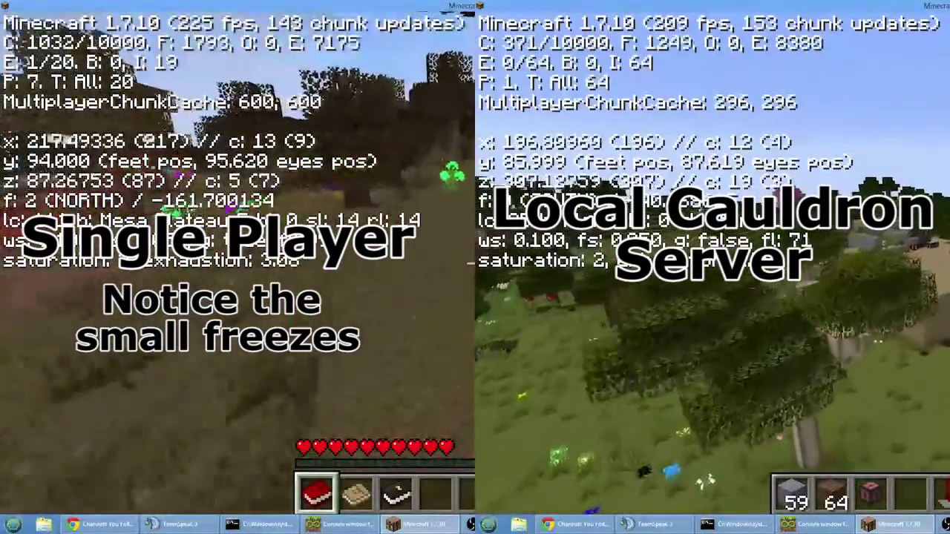
{"action": "key", "text": "w"}
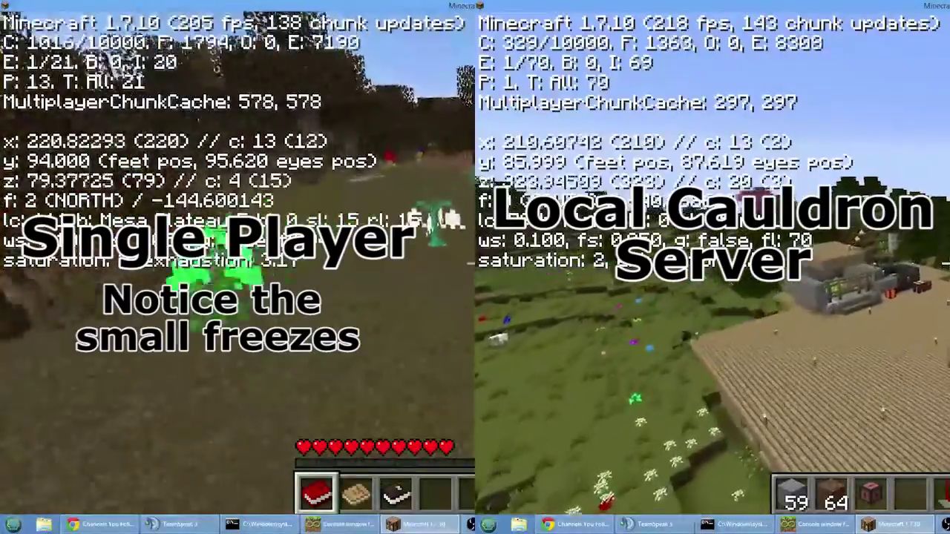
{"action": "key", "text": "w"}
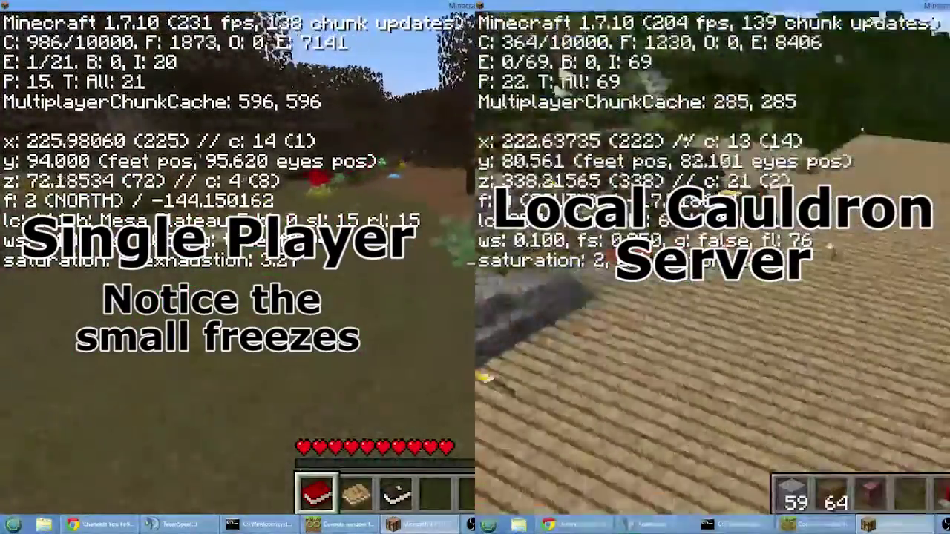
{"action": "key", "text": "w"}
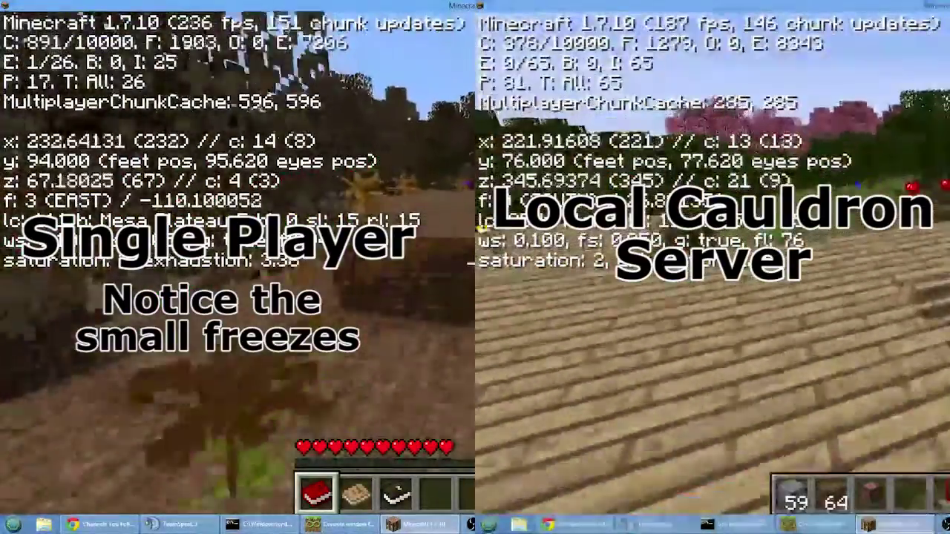
{"action": "key", "text": "w"}
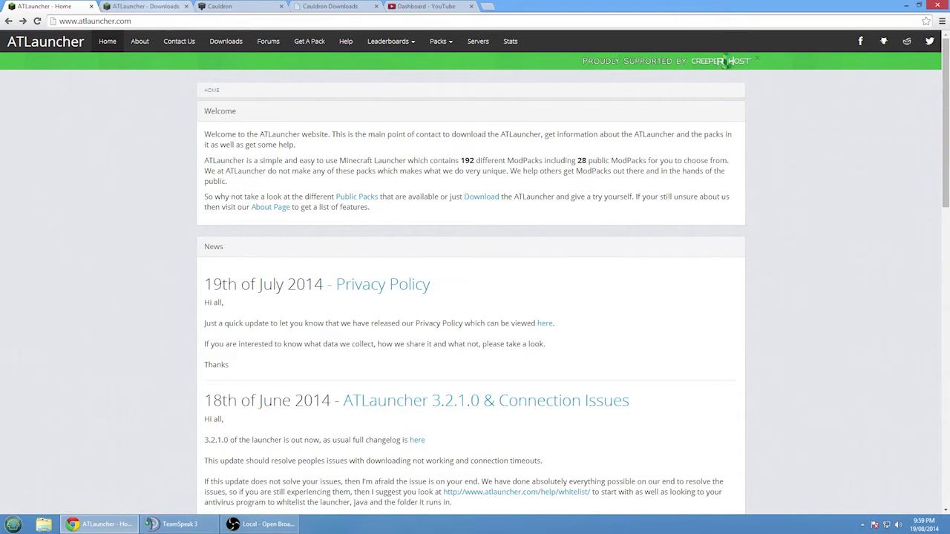
Switch to the ATLauncher Downloads tab and minimize Chrome to show the desktop.
{"action": "key", "text": "ctrl+Tab"}
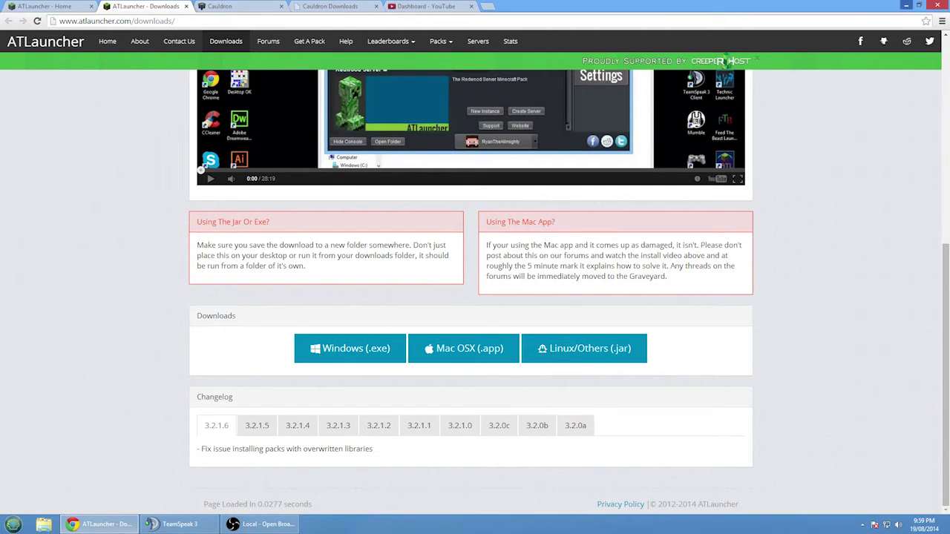
{"action": "left_click", "coordinate": [904, 6]}
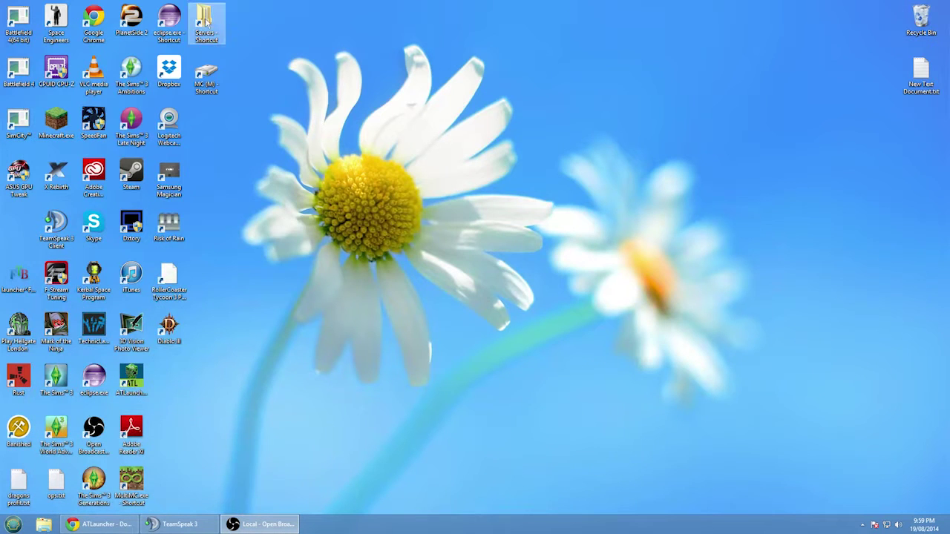
Open the ATL folder on the MC (M:) drive and launch ATLauncher.exe.
{"action": "double_click", "coordinate": [206, 74]}
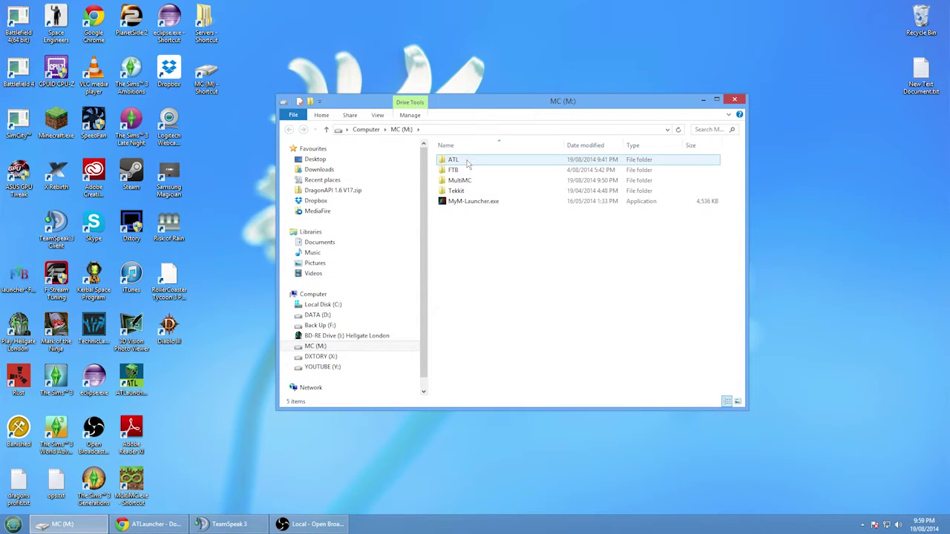
{"action": "double_click", "coordinate": [468, 161]}
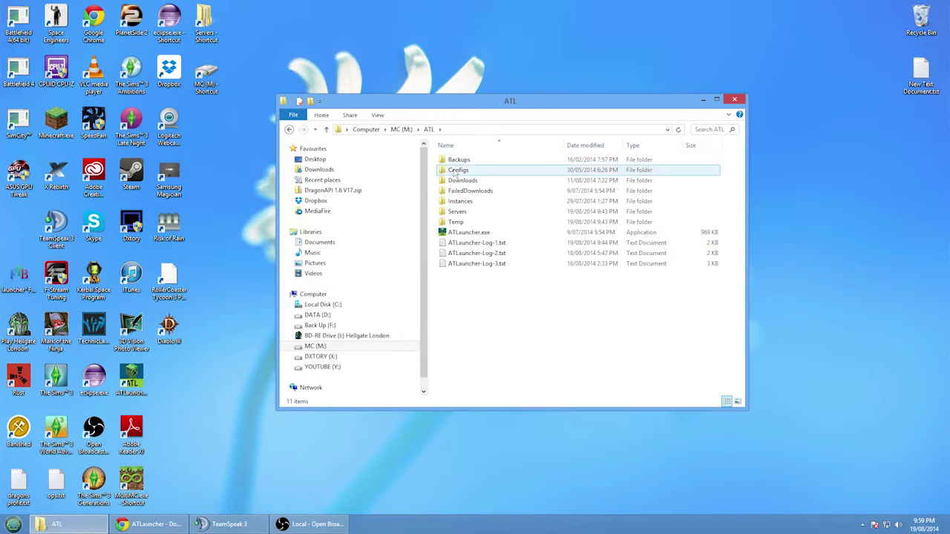
{"action": "left_click", "coordinate": [488, 235]}
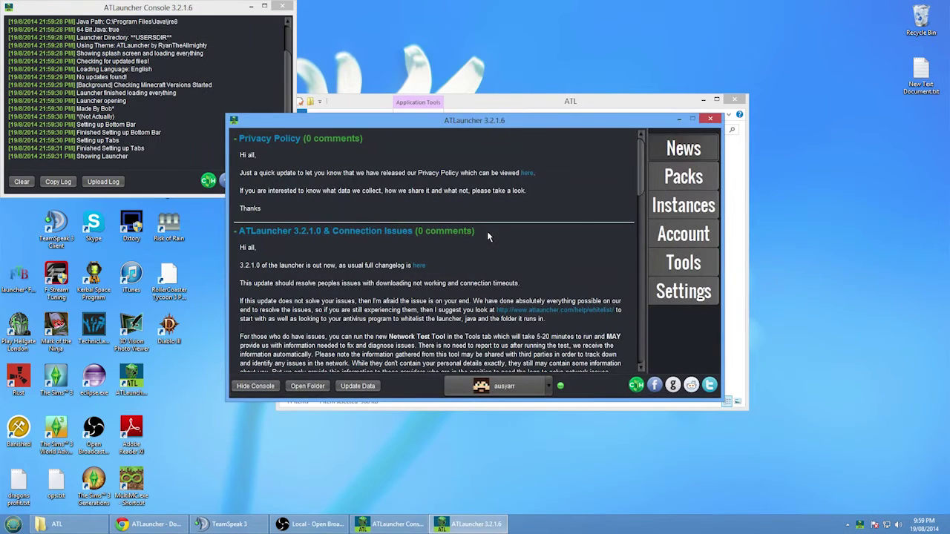
Go to the Packs list, scroll down to Bevo's Tech Pack and choose to create its server.
{"action": "left_click", "coordinate": [668, 176]}
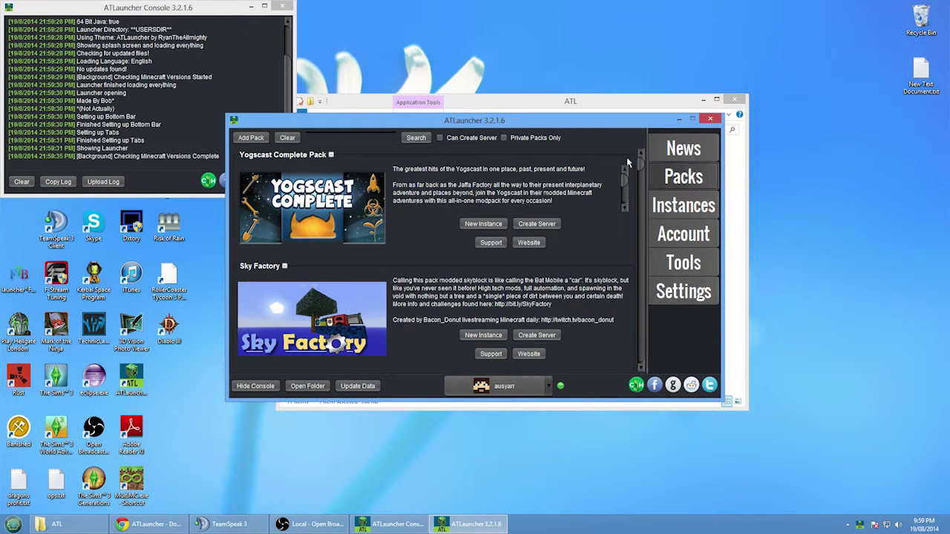
{"action": "scroll", "coordinate": [637, 166], "scroll_direction": "down", "scroll_amount": 5}
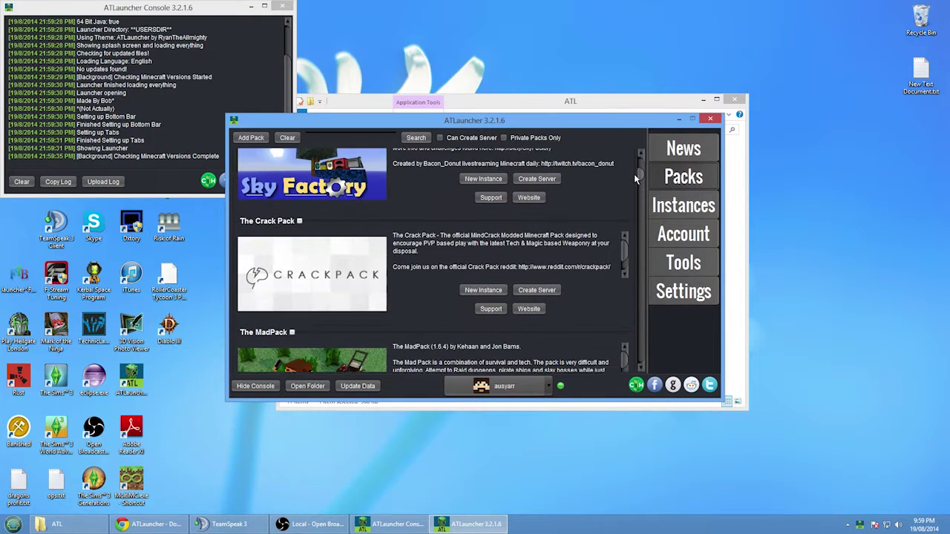
{"action": "scroll", "coordinate": [634, 181], "scroll_direction": "down", "scroll_amount": 3}
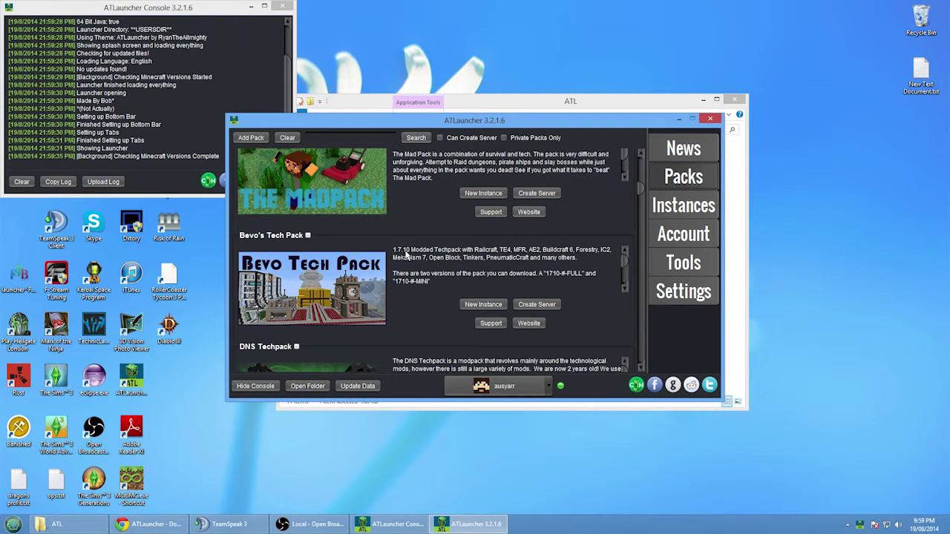
{"action": "scroll", "coordinate": [417, 291], "scroll_direction": "down", "scroll_amount": 3}
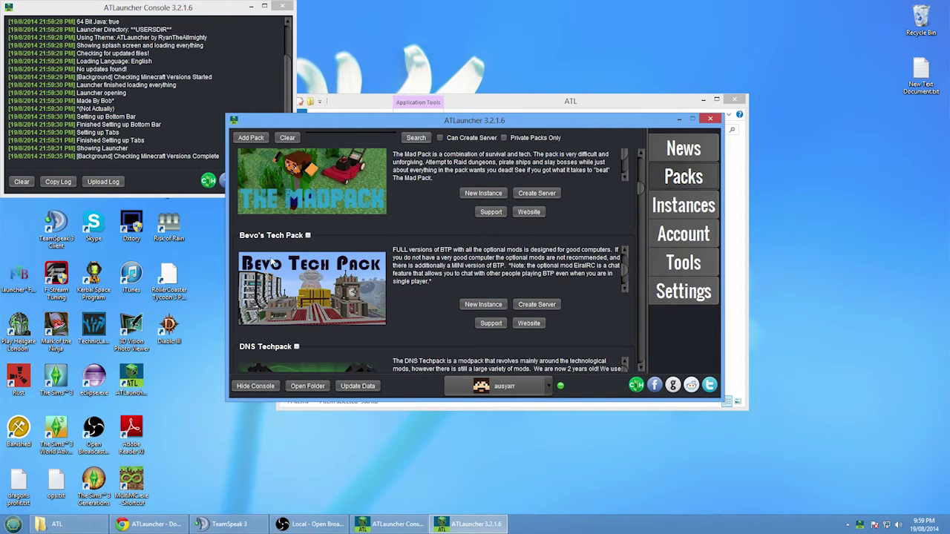
{"action": "left_click", "coordinate": [539, 304]}
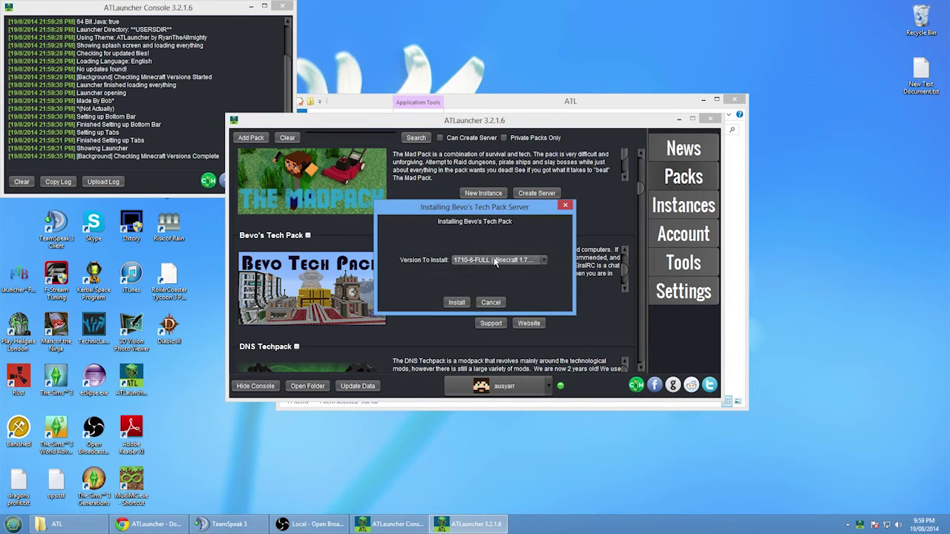
Keep version 1710-6-FULL, accept the warning, and install with Cauldron (MCPC+) and Spice Of Life ticked.
{"action": "left_click", "coordinate": [495, 260]}
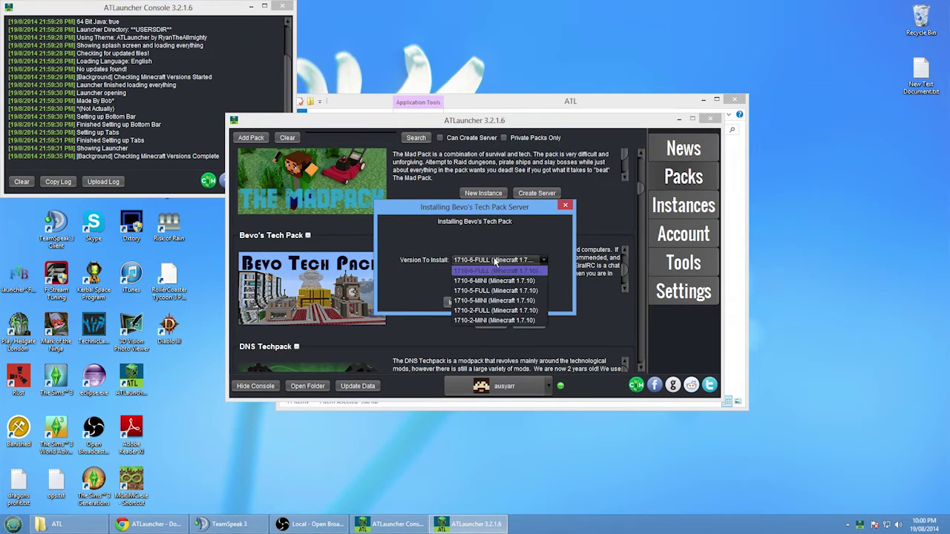
{"action": "left_click", "coordinate": [491, 272]}
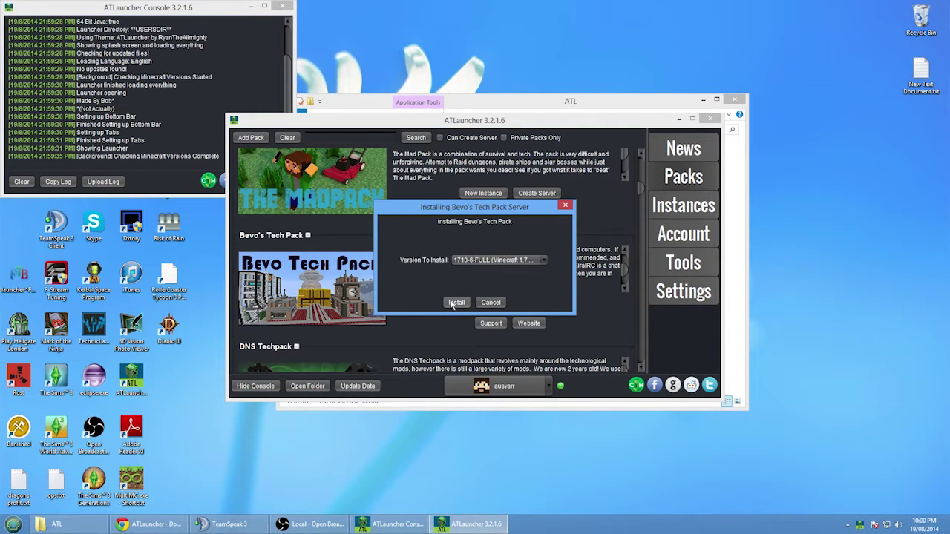
{"action": "left_click", "coordinate": [454, 302]}
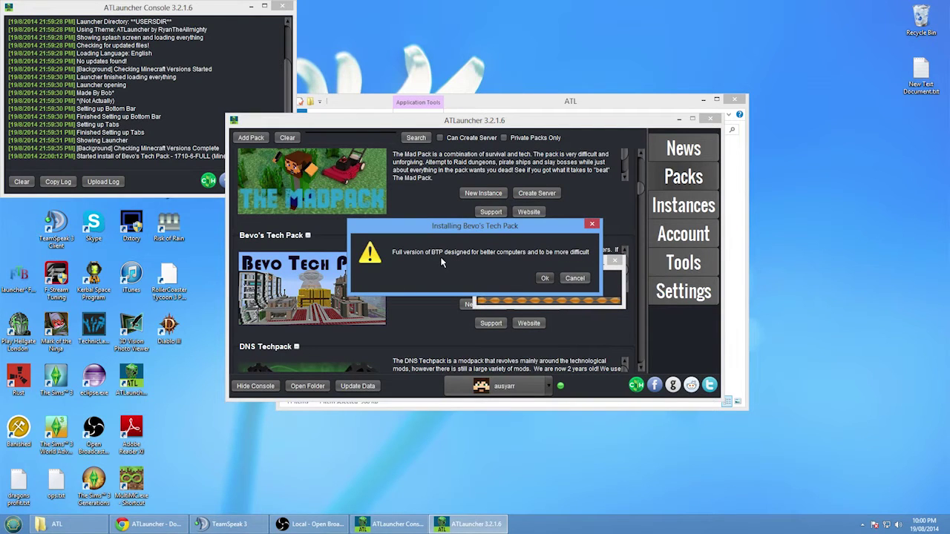
{"action": "left_click", "coordinate": [544, 280]}
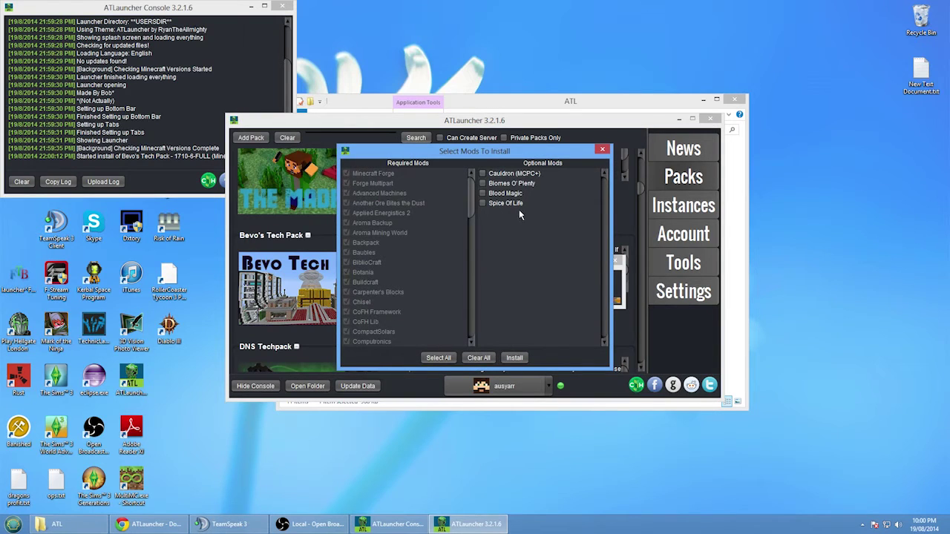
{"action": "left_click", "coordinate": [485, 174]}
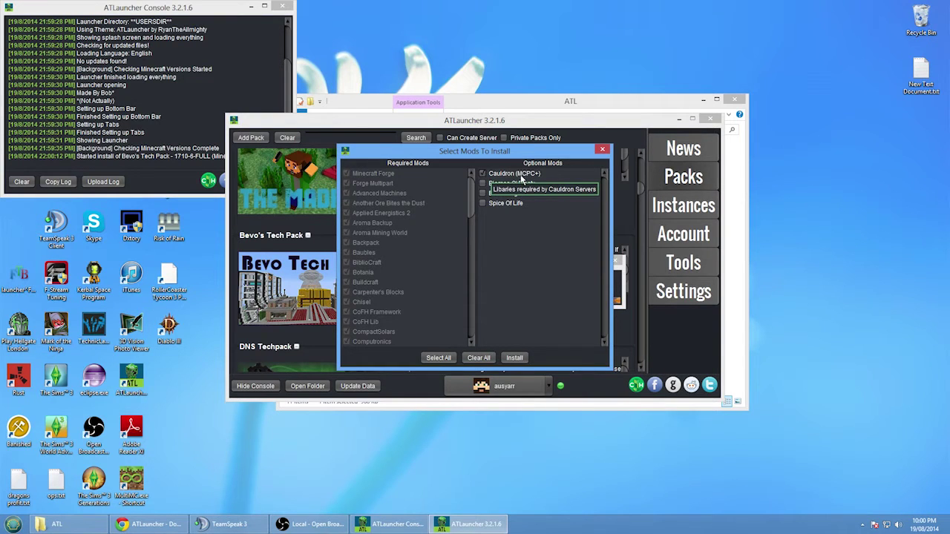
{"action": "left_click", "coordinate": [483, 203]}
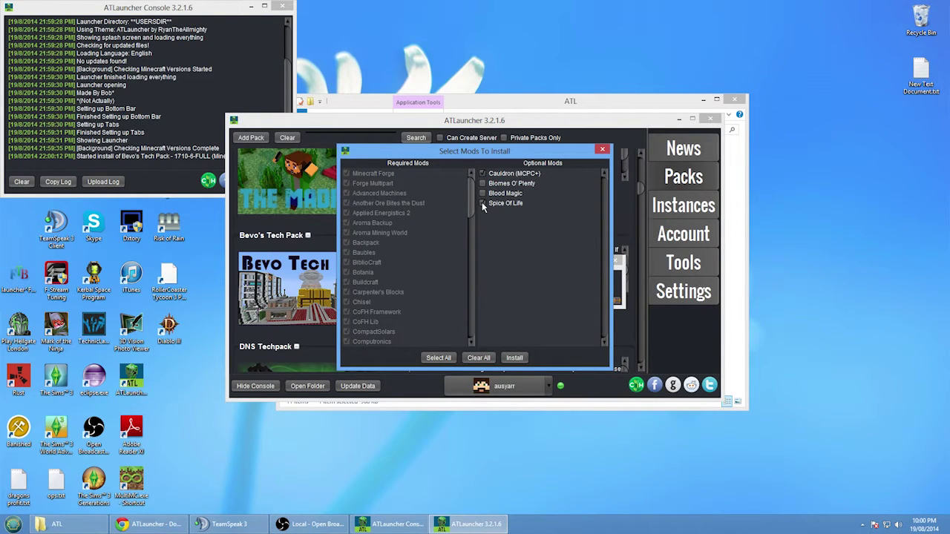
{"action": "left_click", "coordinate": [514, 358]}
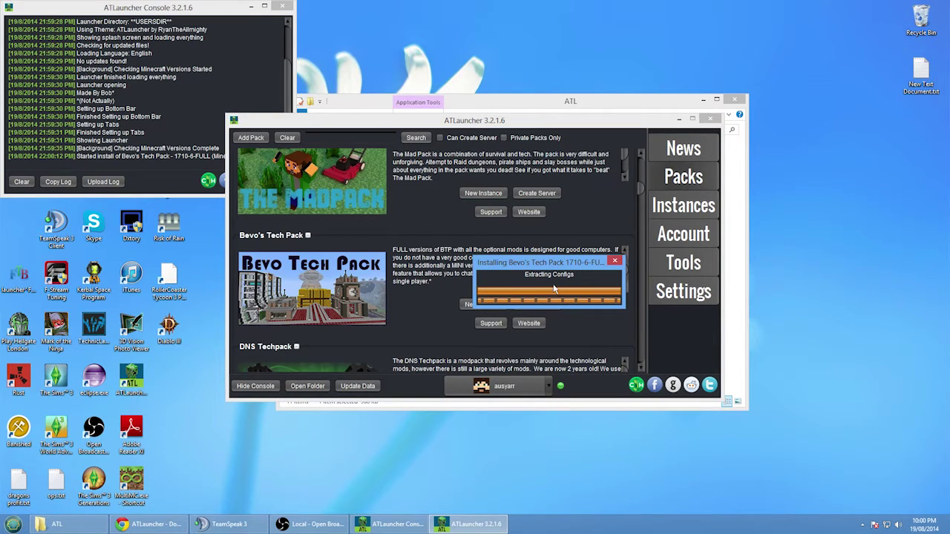
Acknowledge the server Installed message and minimize ATLauncher.
{"action": "left_click", "coordinate": [548, 288]}
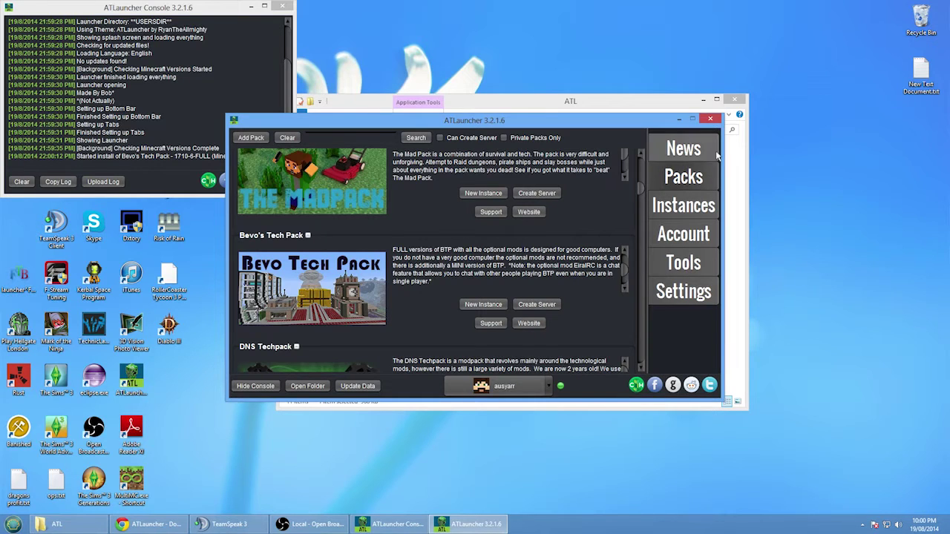
{"action": "left_click", "coordinate": [677, 118]}
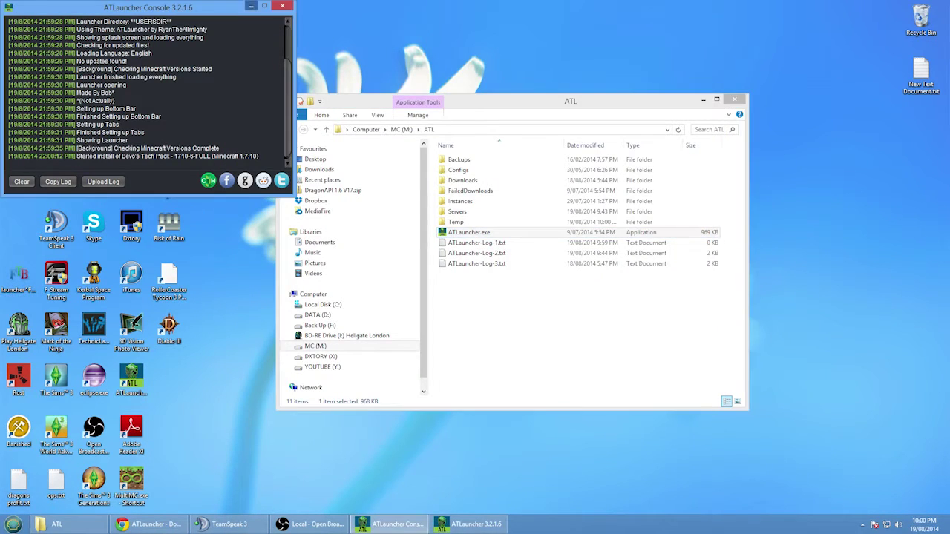
Minimize the console and open Servers > BevosTechPack_17106FULL in File Explorer.
{"action": "left_click", "coordinate": [252, 8]}
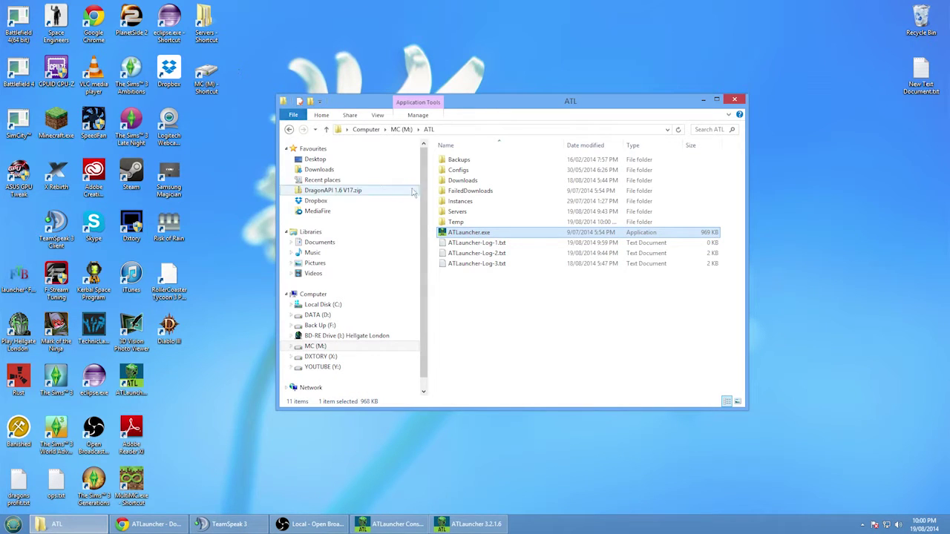
{"action": "double_click", "coordinate": [457, 212]}
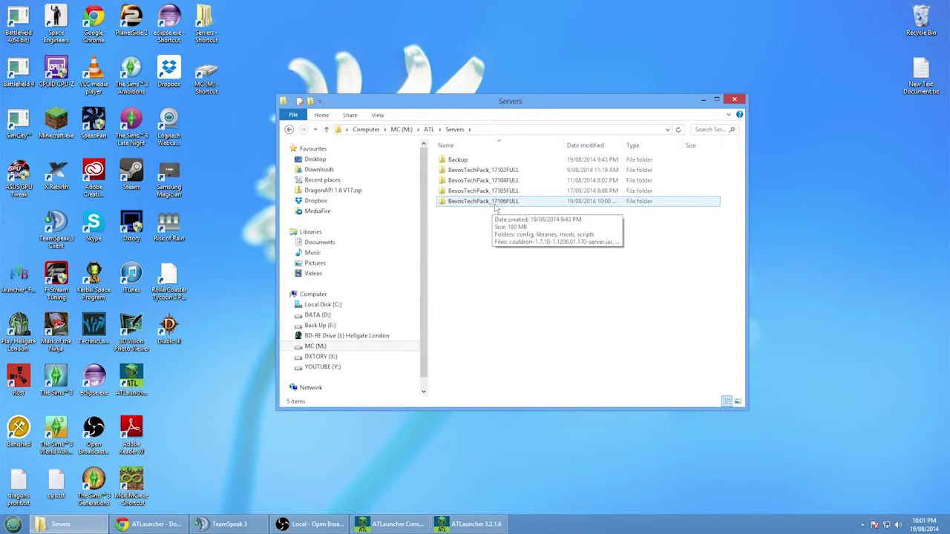
{"action": "double_click", "coordinate": [508, 204]}
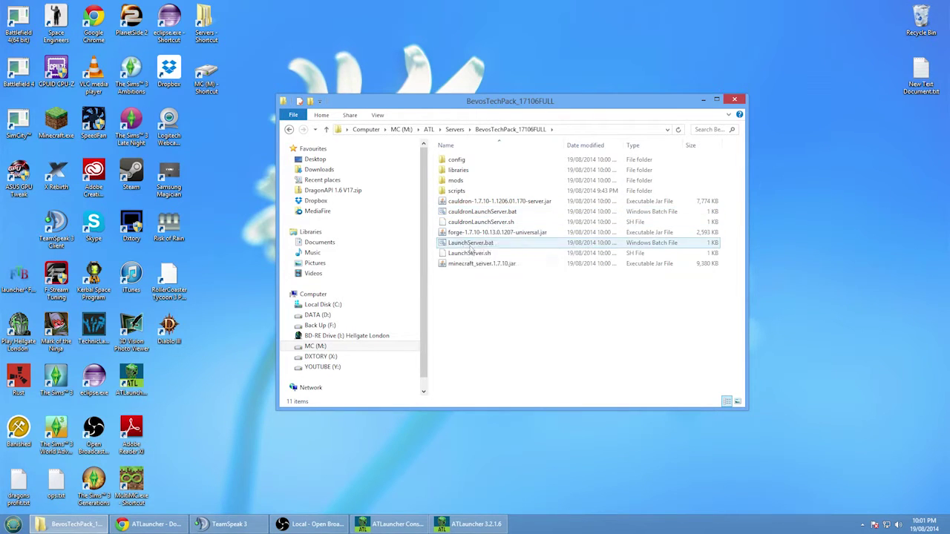
Copy the cauldron server jar's file name without changing it.
{"action": "left_click", "coordinate": [490, 248]}
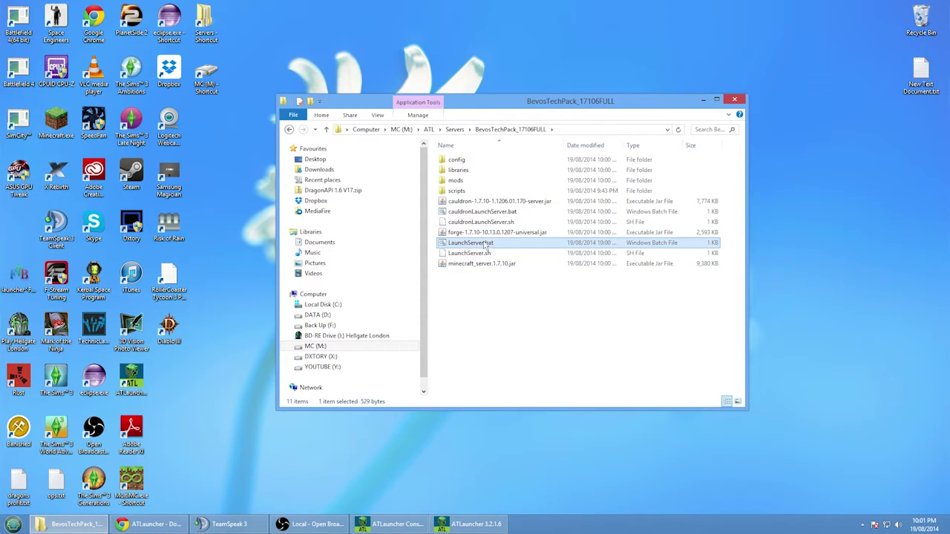
{"action": "left_click", "coordinate": [500, 203]}
{"action": "right_click", "coordinate": [501, 207]}
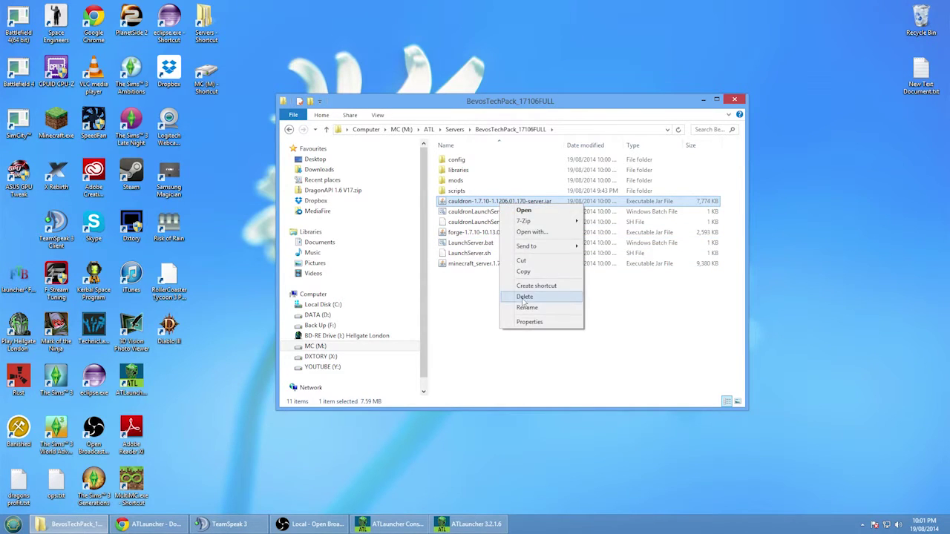
{"action": "left_click", "coordinate": [526, 307]}
{"action": "right_click", "coordinate": [502, 201]}
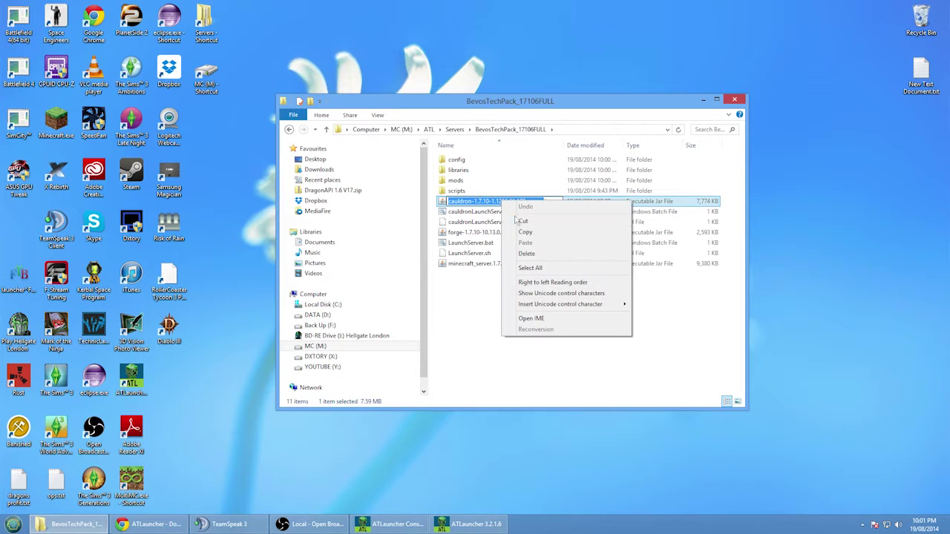
{"action": "left_click", "coordinate": [525, 232]}
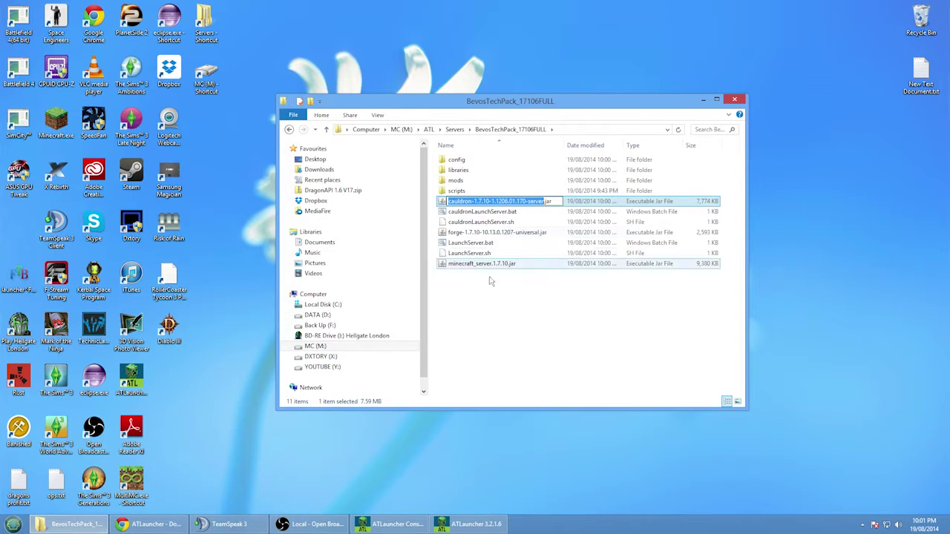
{"action": "left_click", "coordinate": [475, 244]}
Replace the forge jar name in LaunchServer.bat with the cauldron jar name, save, and run it.
{"action": "right_click", "coordinate": [476, 248]}
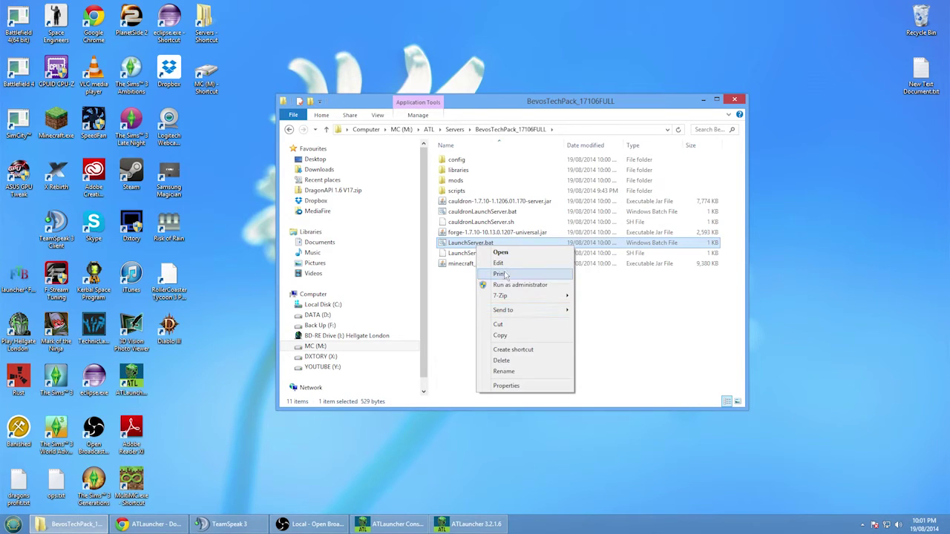
{"action": "left_click", "coordinate": [500, 264]}
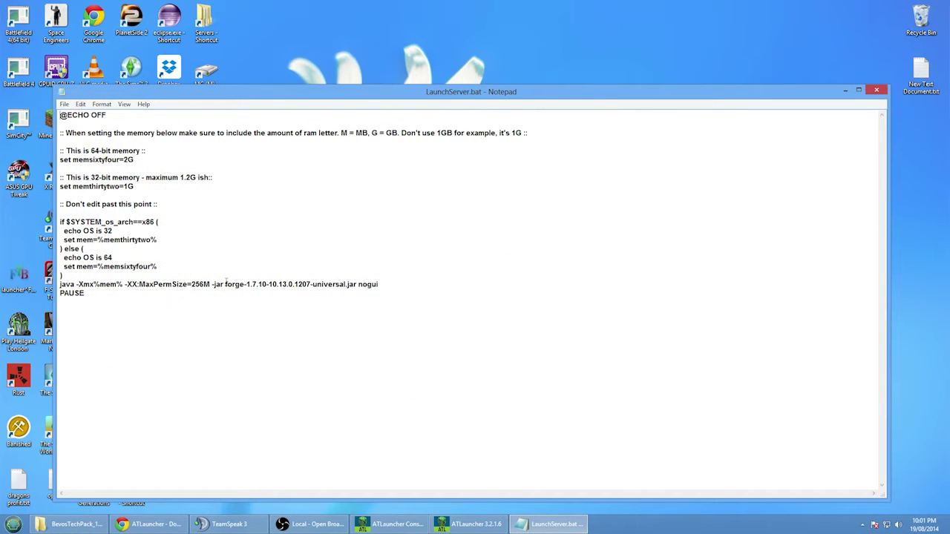
{"action": "left_click_drag", "start_coordinate": [225, 281], "coordinate": [345, 285]}
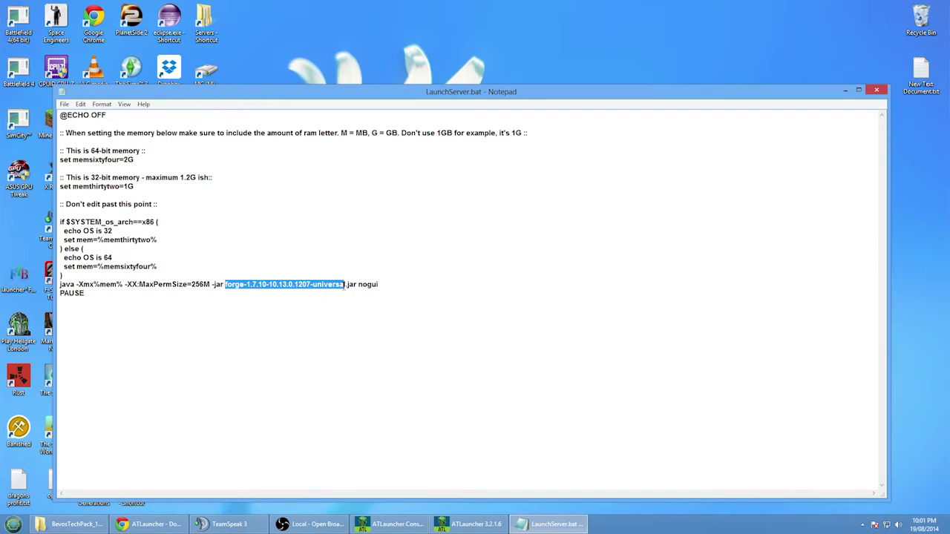
{"action": "right_click", "coordinate": [345, 284]}
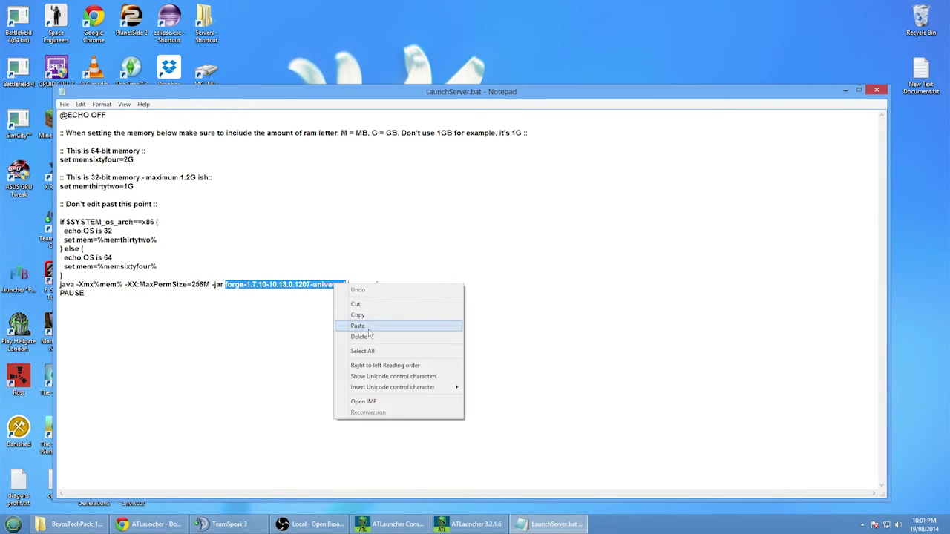
{"action": "left_click", "coordinate": [357, 320]}
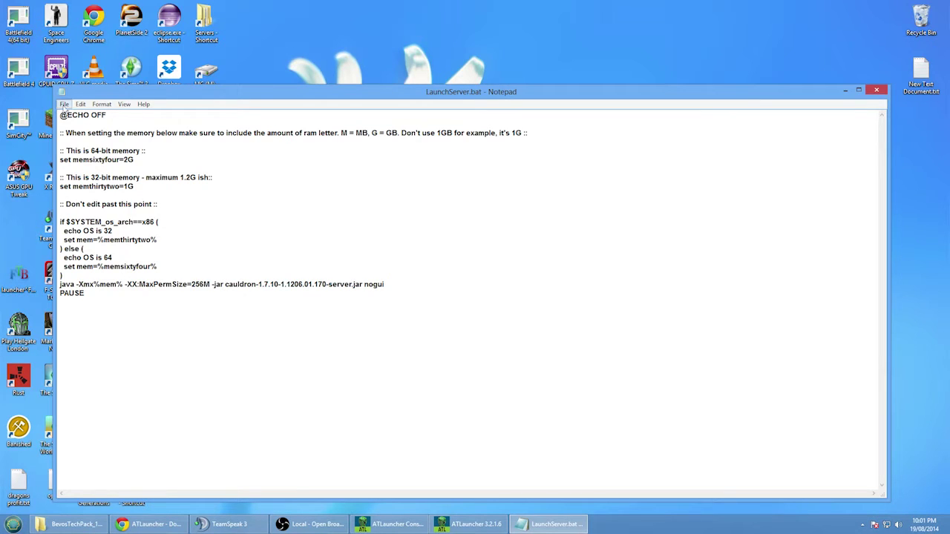
{"action": "left_click", "coordinate": [64, 104]}
{"action": "left_click", "coordinate": [81, 131]}
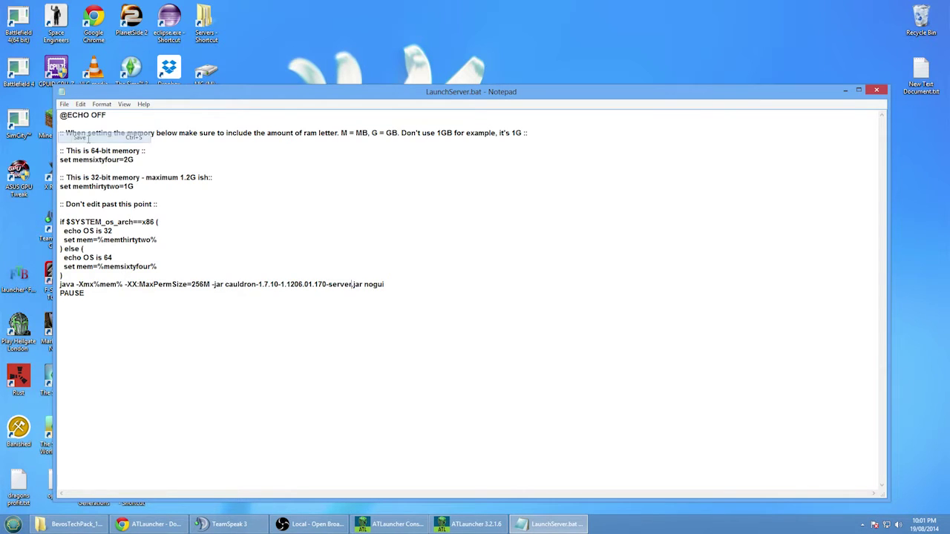
{"action": "left_click", "coordinate": [876, 90]}
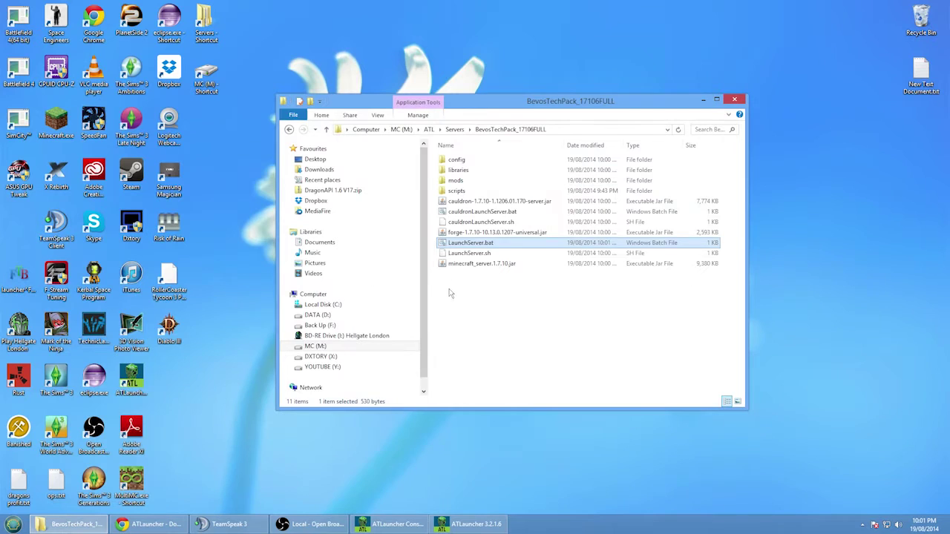
{"action": "double_click", "coordinate": [494, 213]}
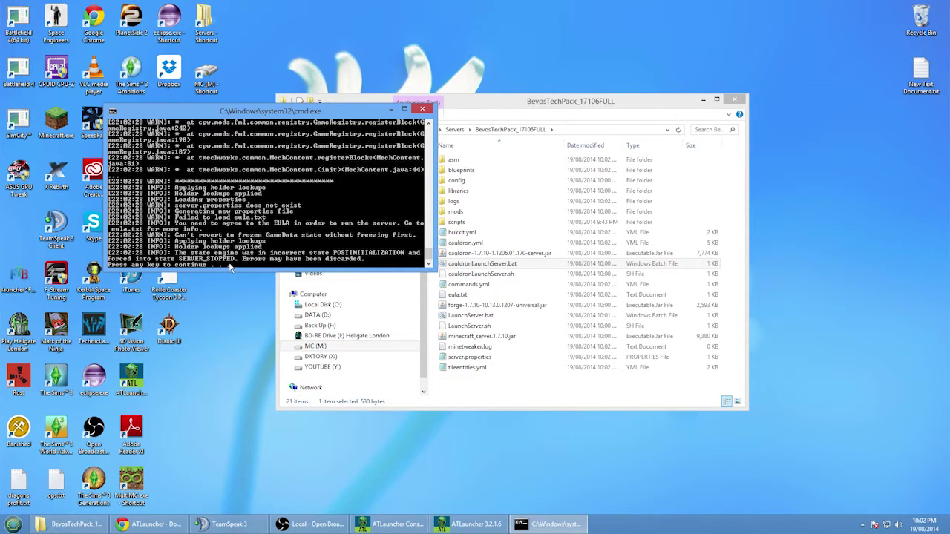
Close the stopped server console and open eula.txt in Notepad.
{"action": "key", "text": "Return"}
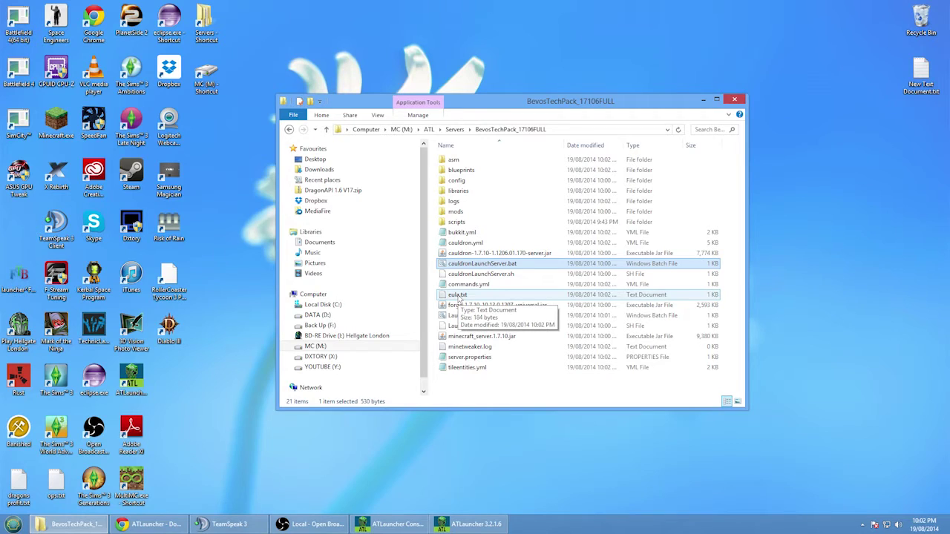
{"action": "double_click", "coordinate": [458, 296]}
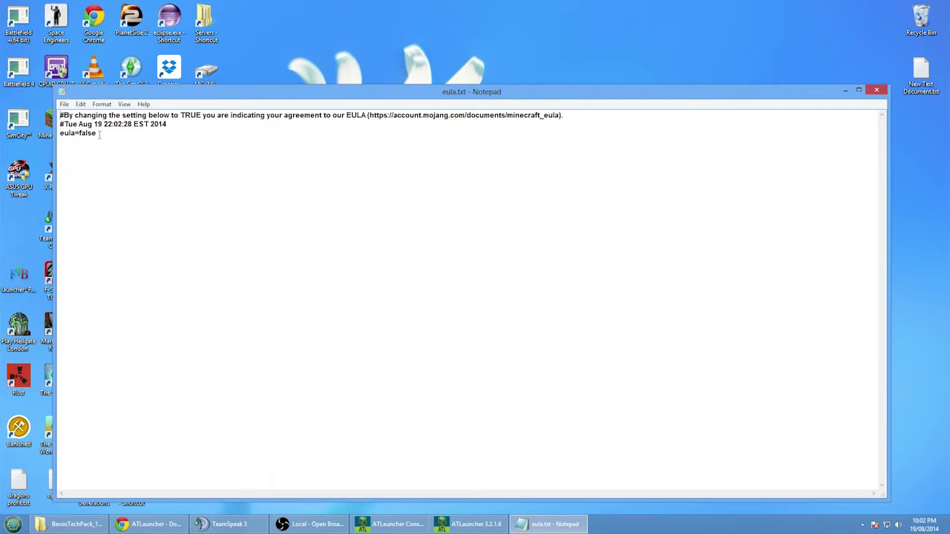
Set eula=TRUE in eula.txt, save and close it, and relaunch cauldronLaunchServer.bat.
{"action": "left_click_drag", "start_coordinate": [96, 134], "coordinate": [81, 134]}
{"action": "type", "text": "T"}
{"action": "left_click", "coordinate": [64, 104]}
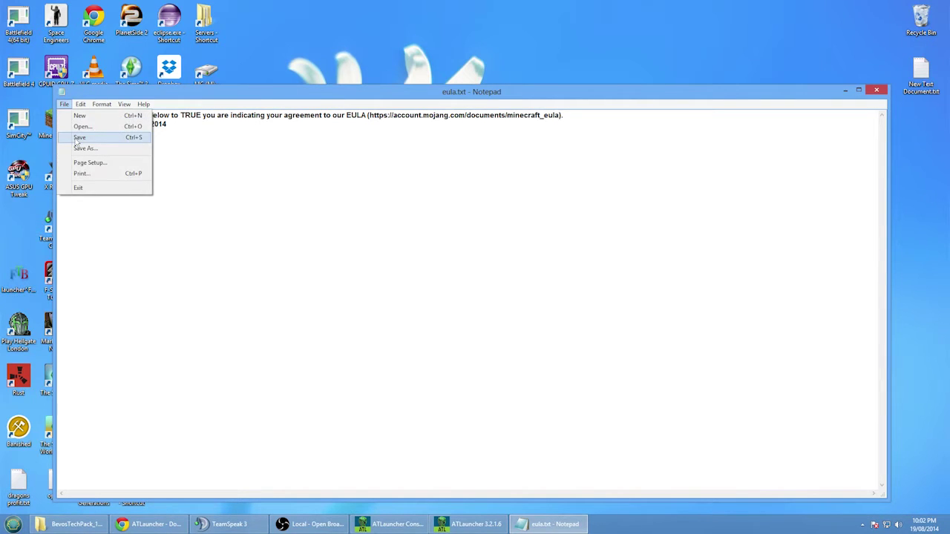
{"action": "left_click", "coordinate": [75, 136]}
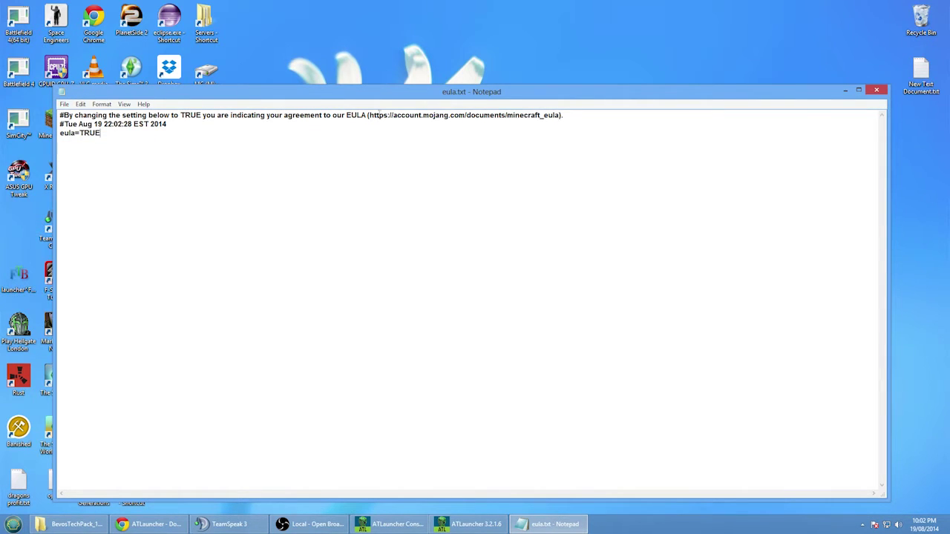
{"action": "left_click", "coordinate": [878, 90]}
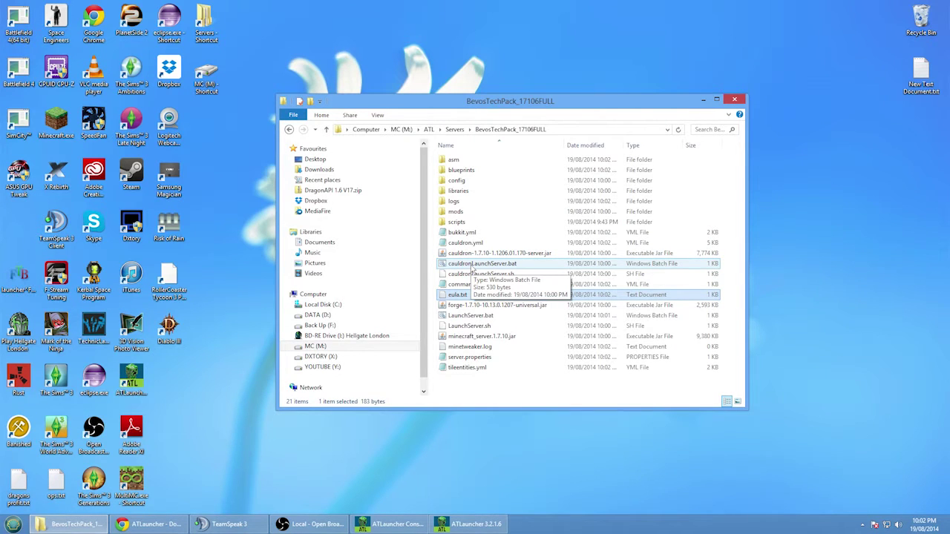
{"action": "double_click", "coordinate": [472, 268]}
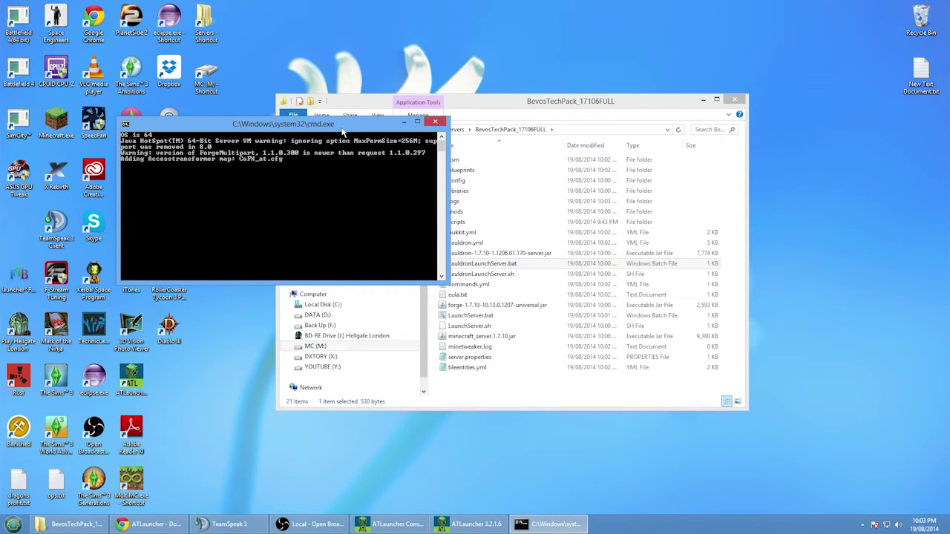
Move the server console to the top-left and briefly open and close MultiMC while it loads.
{"action": "left_click_drag", "start_coordinate": [343, 130], "coordinate": [236, 21]}
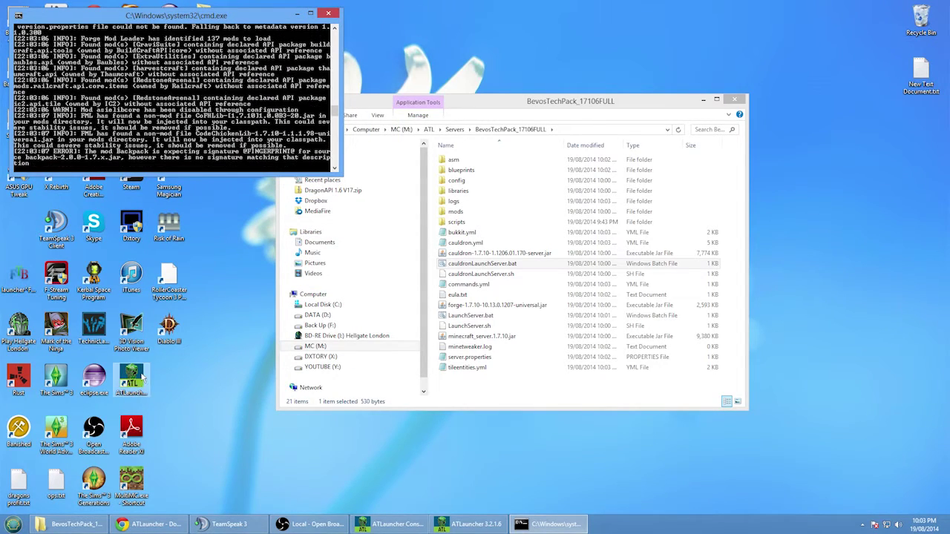
{"action": "double_click", "coordinate": [139, 483]}
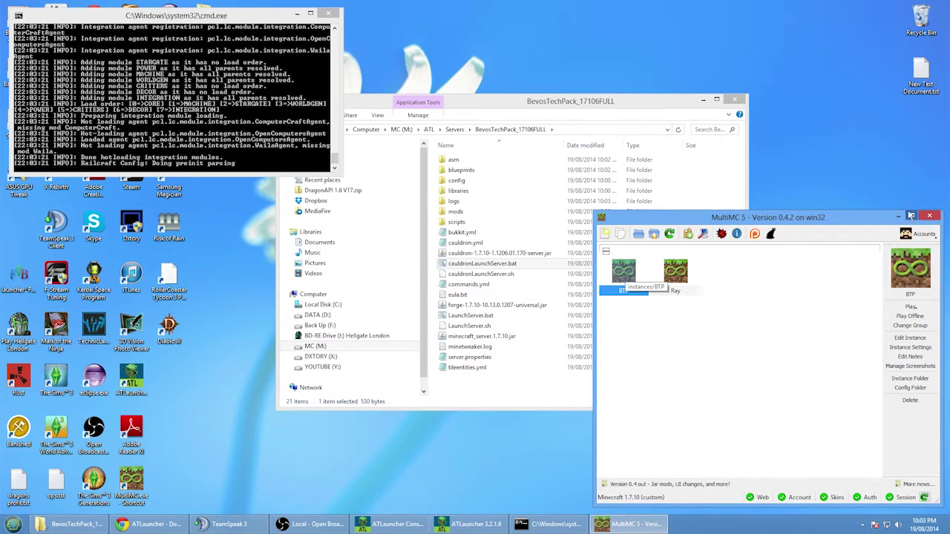
{"action": "left_click", "coordinate": [929, 215]}
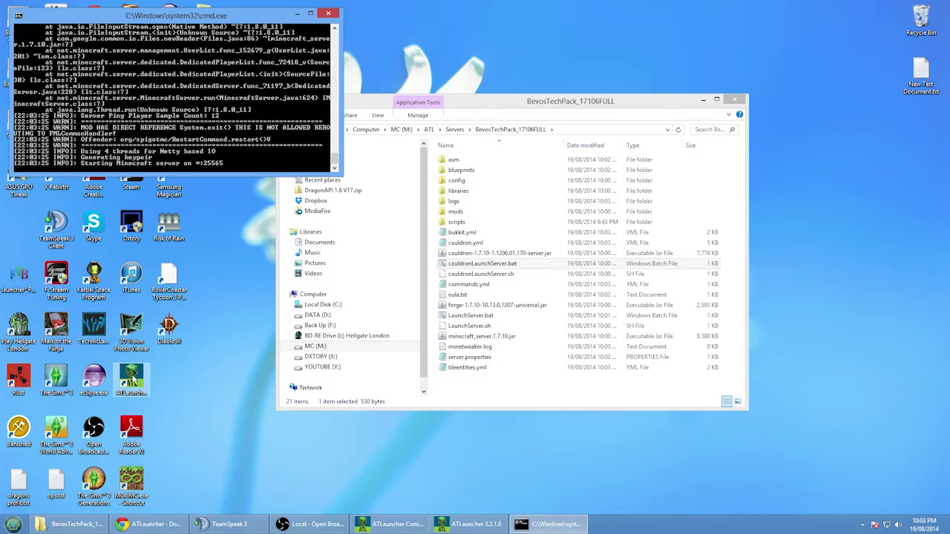
Open ATLauncher, check Instances for Bevo's Tech Pack 1710-6-FULL, then return to Packs.
{"action": "double_click", "coordinate": [132, 380]}
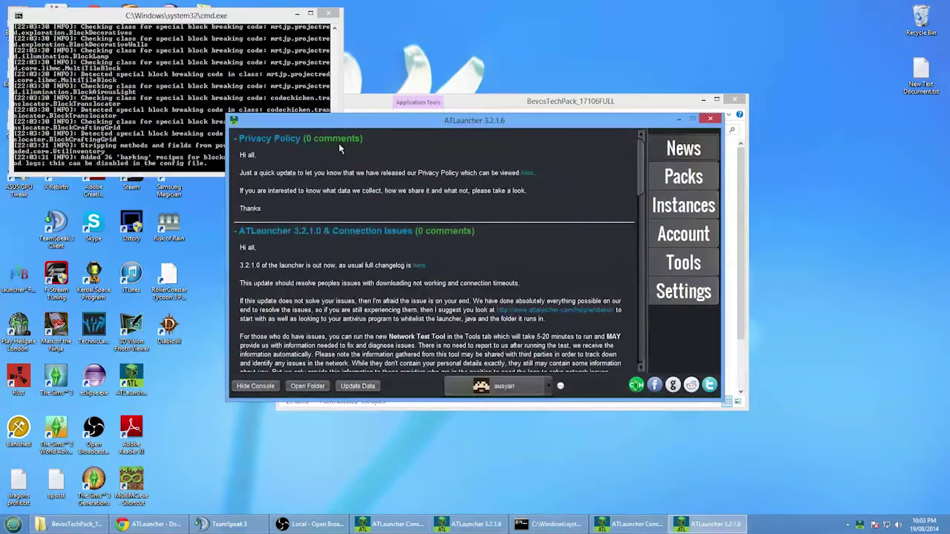
{"action": "left_click", "coordinate": [683, 176]}
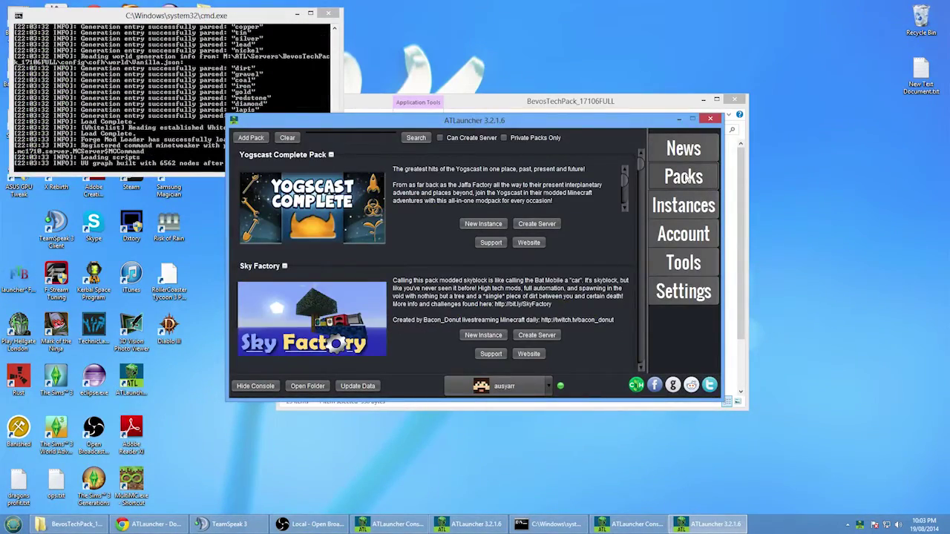
{"action": "left_click", "coordinate": [687, 191]}
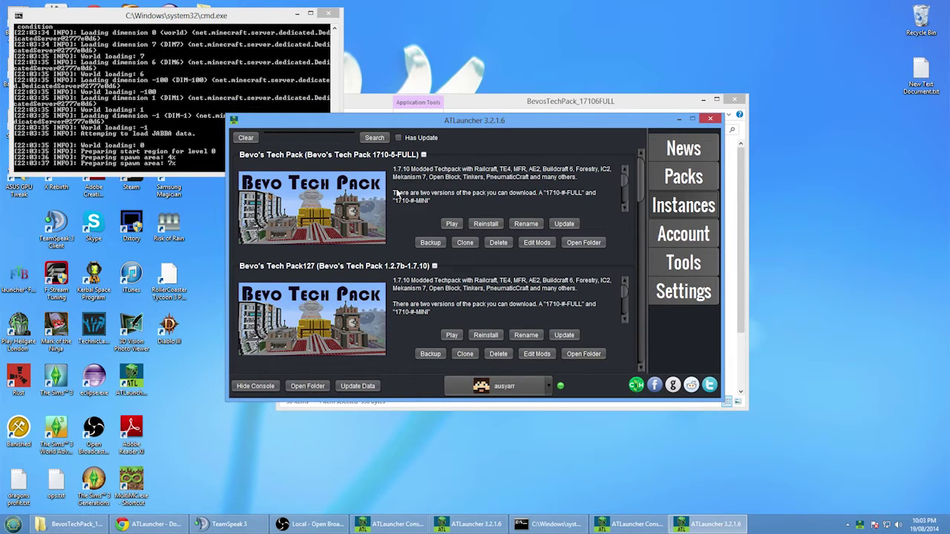
{"action": "scroll", "coordinate": [627, 182], "scroll_direction": "down", "scroll_amount": 3}
{"action": "scroll", "coordinate": [639, 183], "scroll_direction": "down", "scroll_amount": 3}
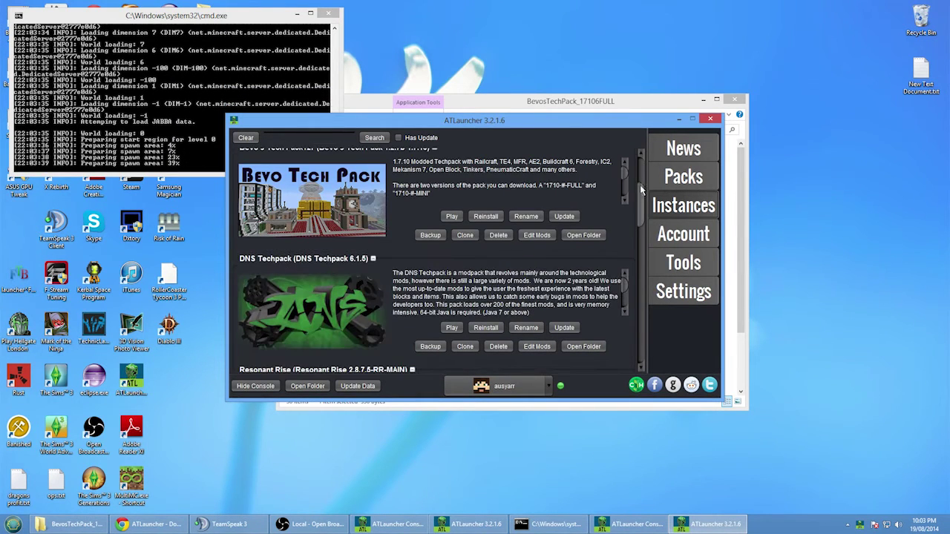
{"action": "scroll", "coordinate": [639, 209], "scroll_direction": "up", "scroll_amount": 5}
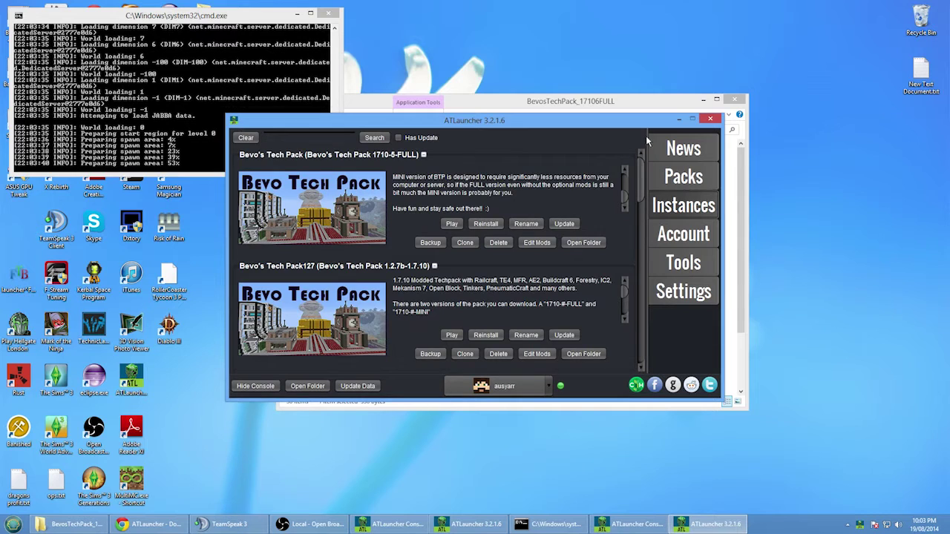
{"action": "left_click", "coordinate": [681, 177]}
Install Bevo's Tech Pack version 1710-6-FULL over the existing instance, confirming replacement and mod selection.
{"action": "scroll", "coordinate": [628, 254], "scroll_direction": "down", "scroll_amount": 2}
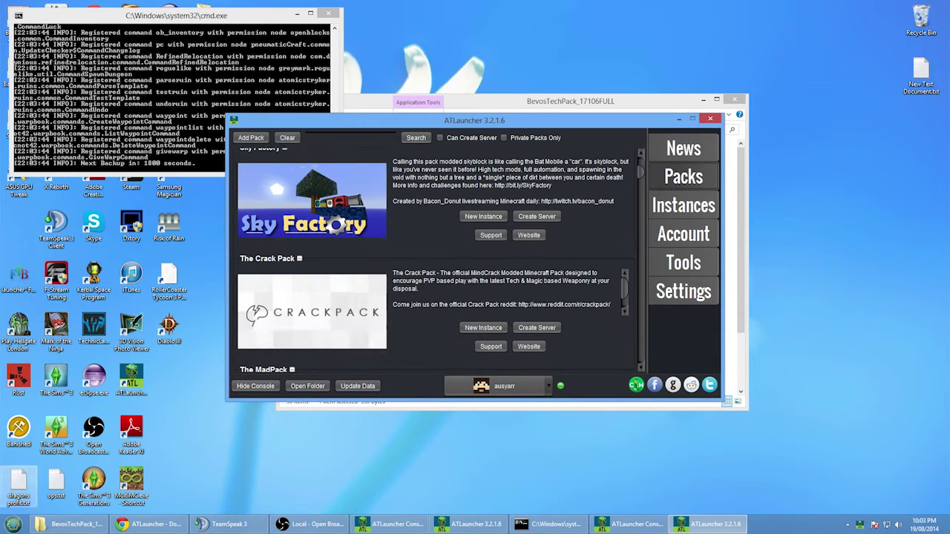
{"action": "scroll", "coordinate": [631, 271], "scroll_direction": "down", "scroll_amount": 3}
{"action": "scroll", "coordinate": [634, 272], "scroll_direction": "down", "scroll_amount": 4}
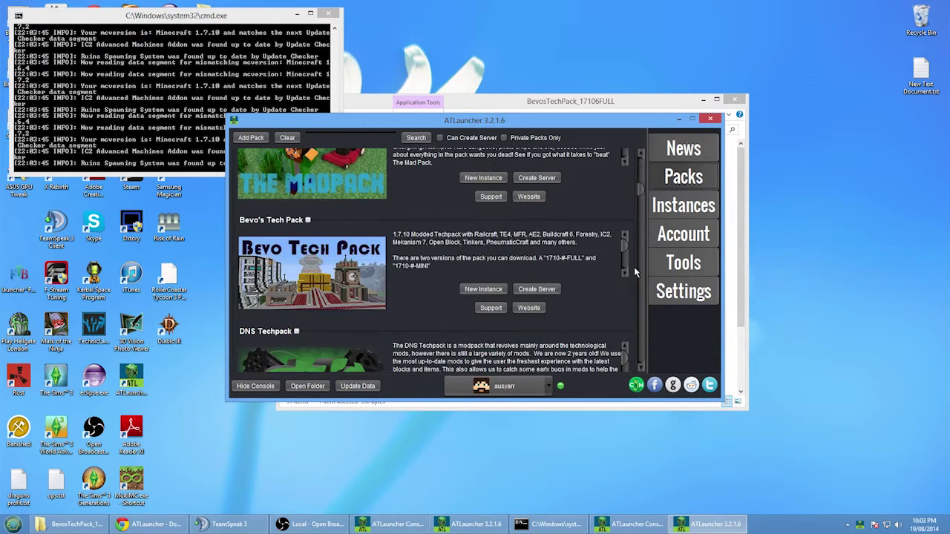
{"action": "left_click", "coordinate": [486, 267]}
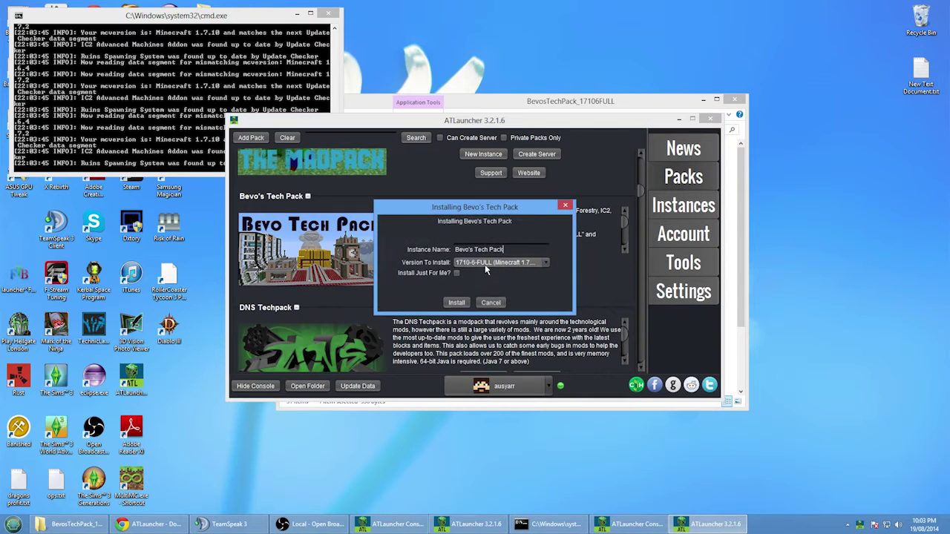
{"action": "left_click", "coordinate": [525, 263]}
{"action": "left_click", "coordinate": [507, 275]}
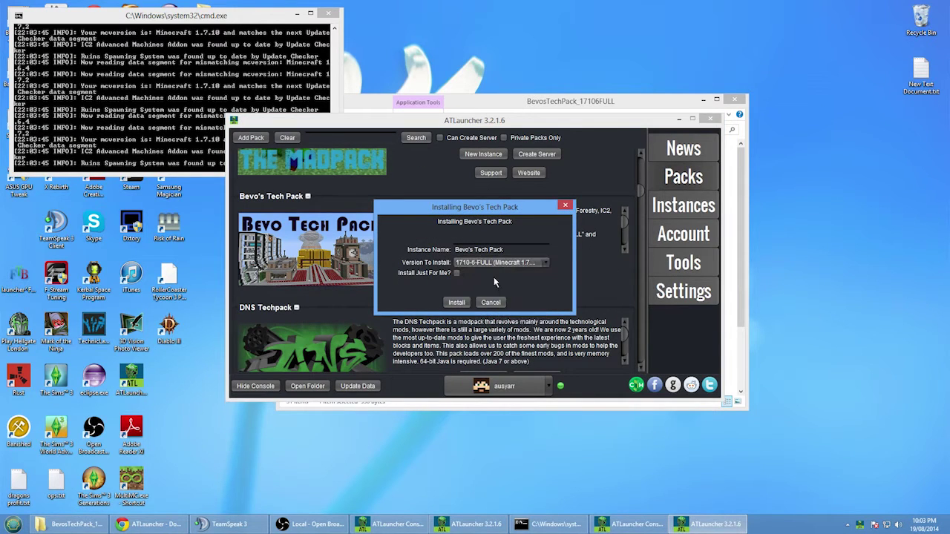
{"action": "left_click", "coordinate": [456, 303]}
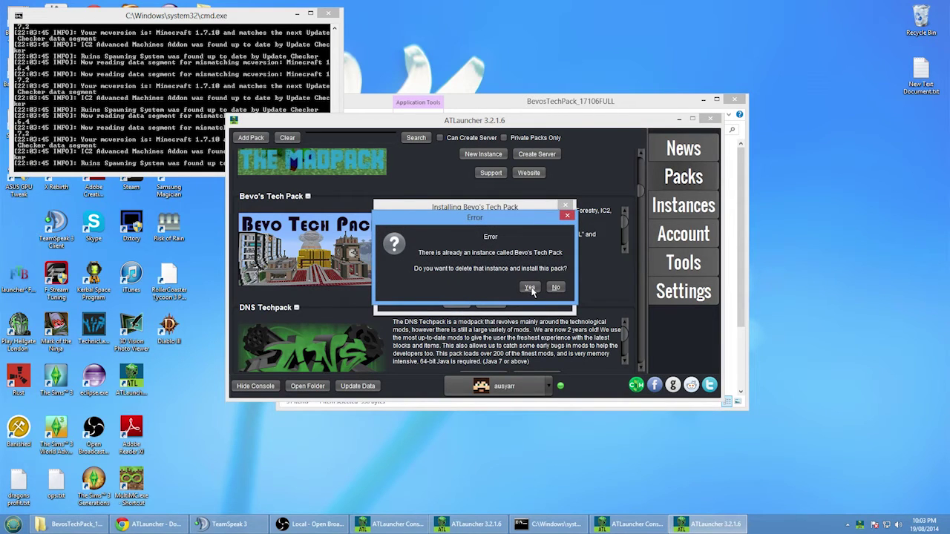
{"action": "left_click", "coordinate": [530, 288]}
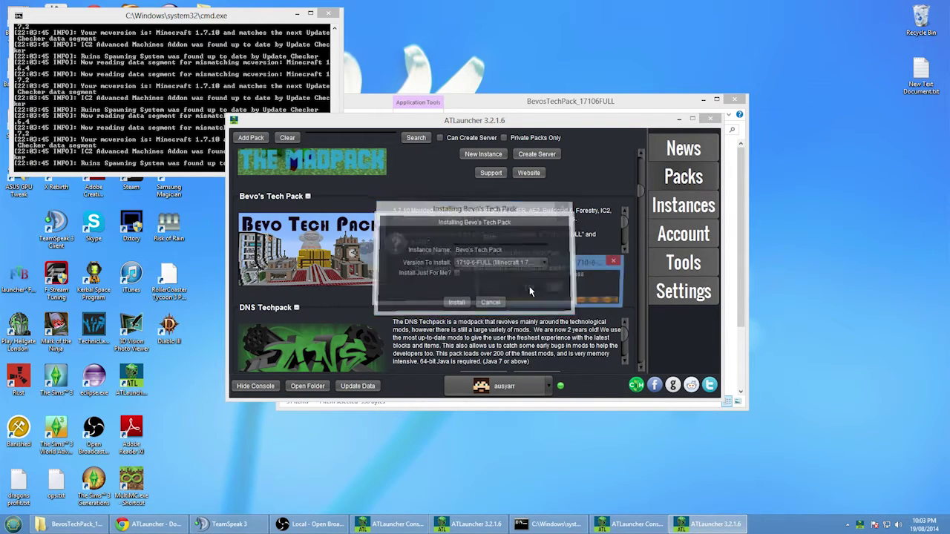
{"action": "left_click", "coordinate": [543, 279]}
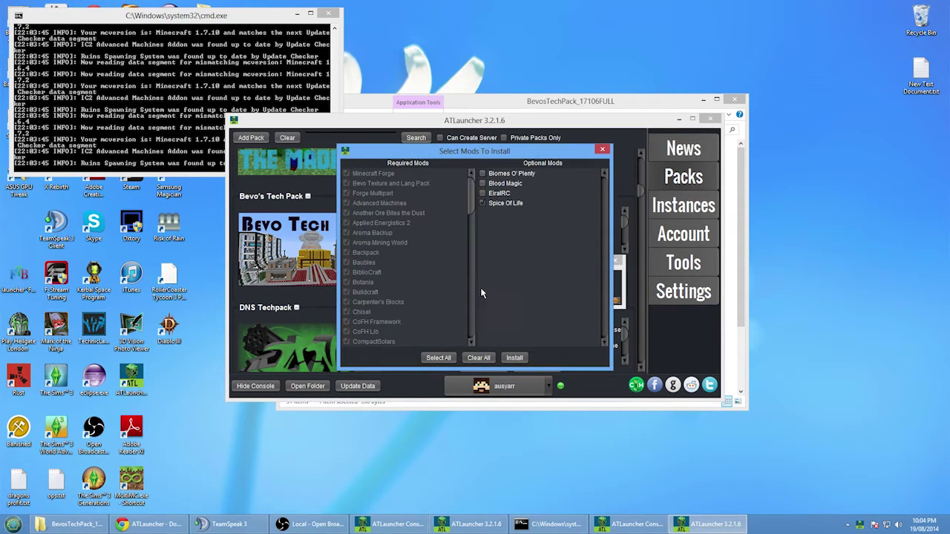
{"action": "left_click", "coordinate": [514, 358]}
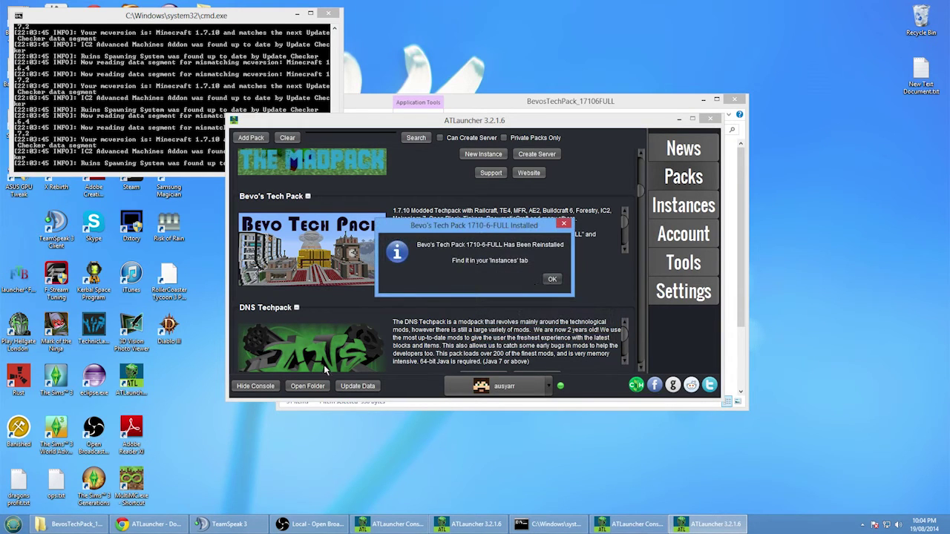
Play the Bevo's Tech Pack 1710-6-FULL instance from Instances, entering the account password.
{"action": "left_click", "coordinate": [554, 279]}
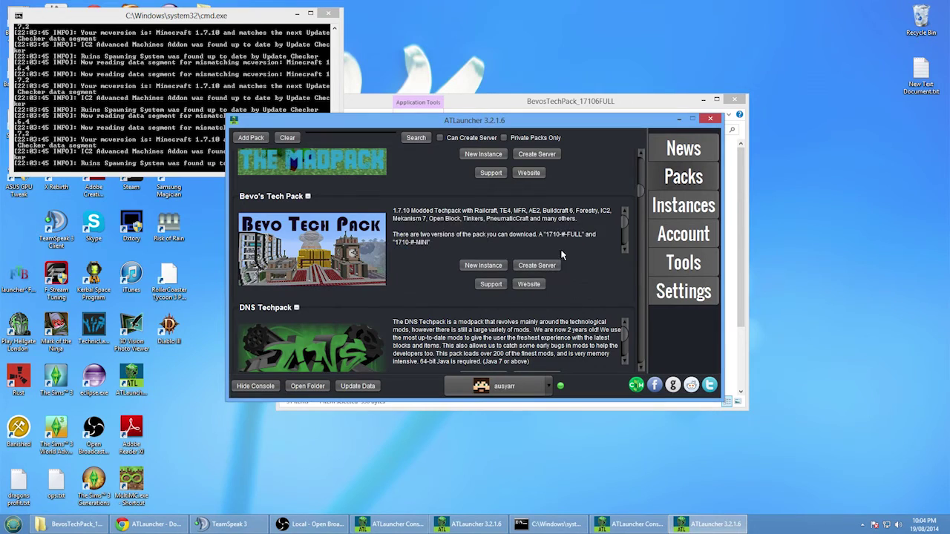
{"action": "left_click", "coordinate": [713, 207]}
{"action": "scroll", "coordinate": [578, 213], "scroll_direction": "up", "scroll_amount": 2}
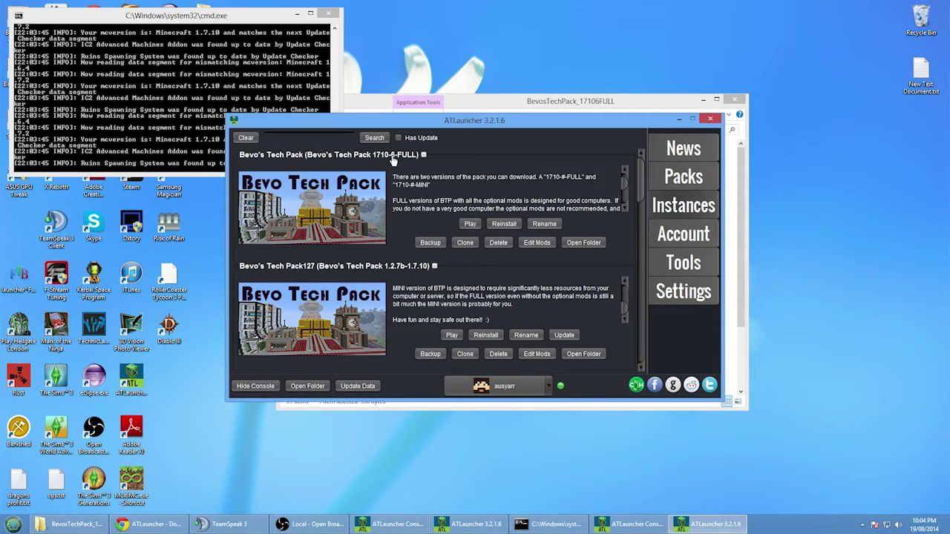
{"action": "left_click", "coordinate": [472, 224]}
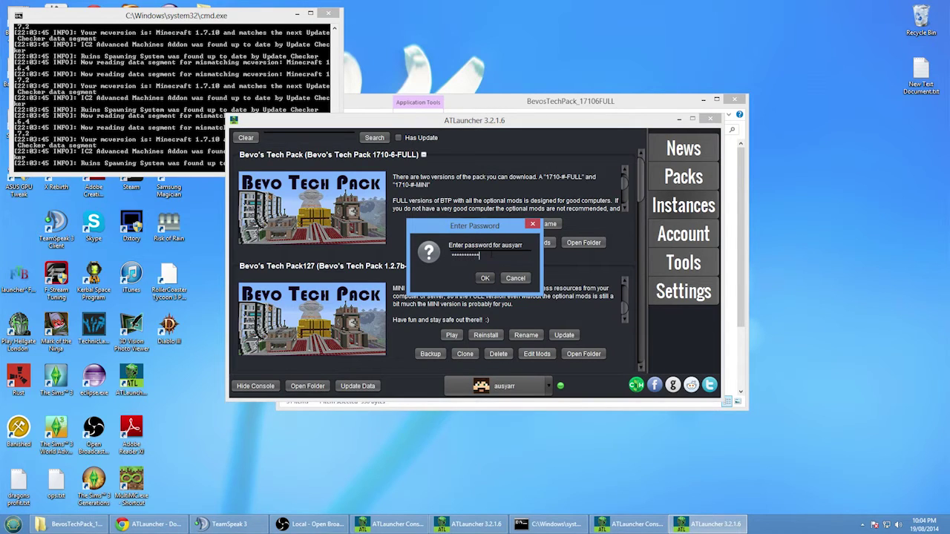
{"action": "left_click", "coordinate": [484, 277]}
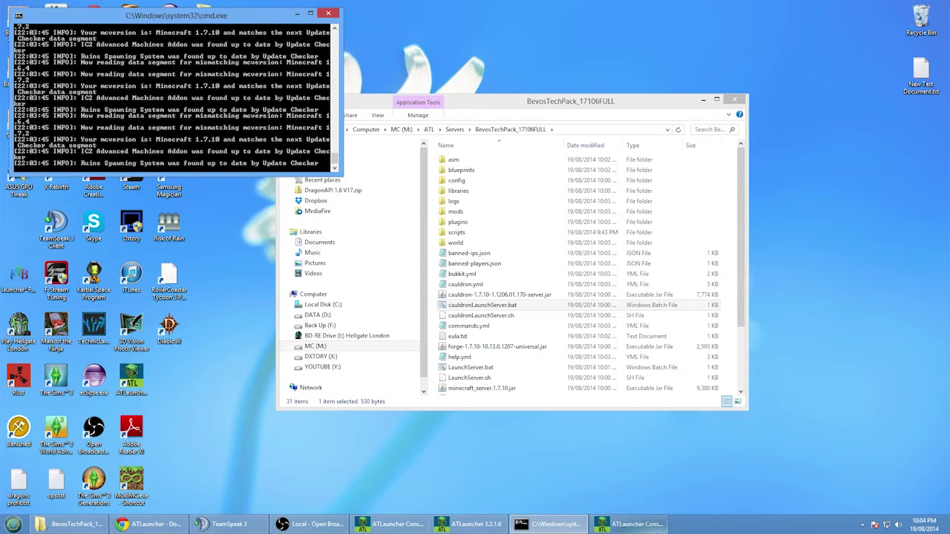
{"action": "mouse_move", "coordinate": [639, 530]}
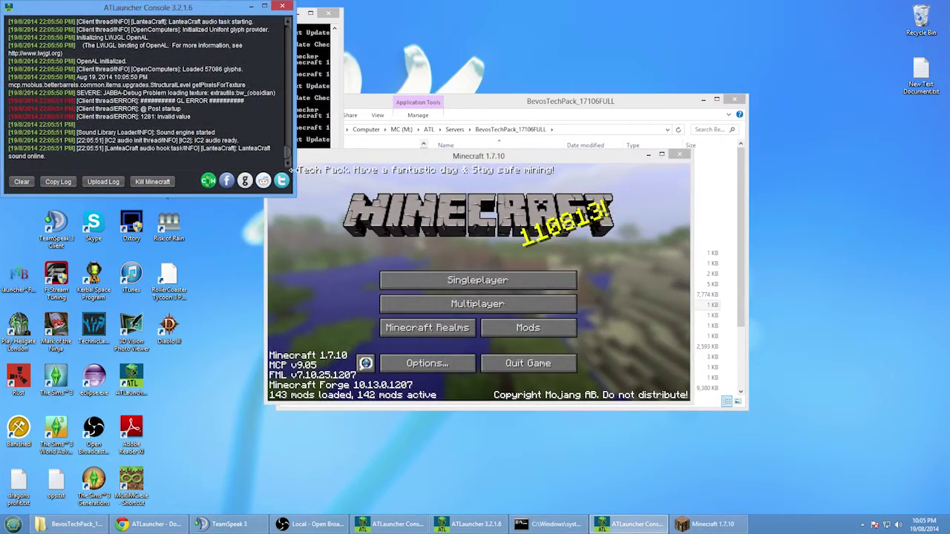
Maximize the Minecraft window and open the Multiplayer server list.
{"action": "left_click", "coordinate": [629, 474]}
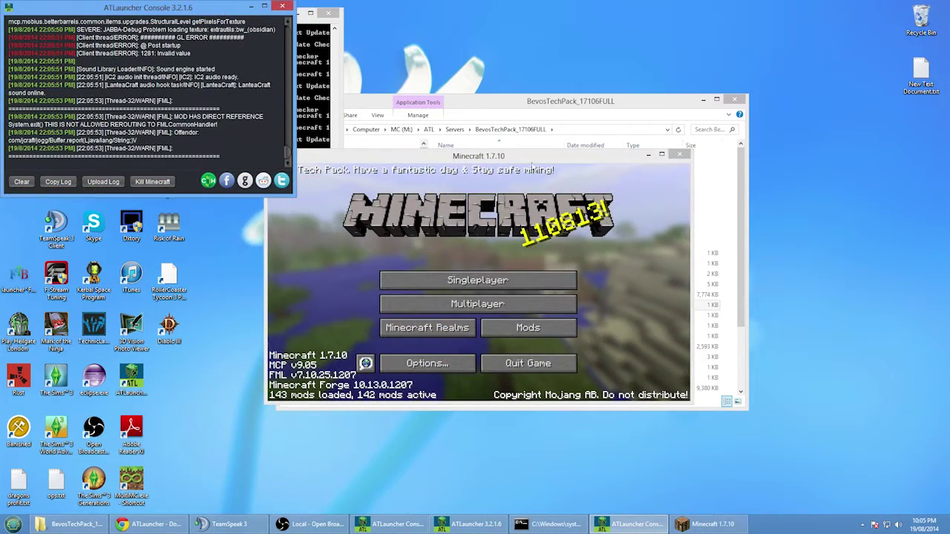
{"action": "left_click", "coordinate": [661, 154]}
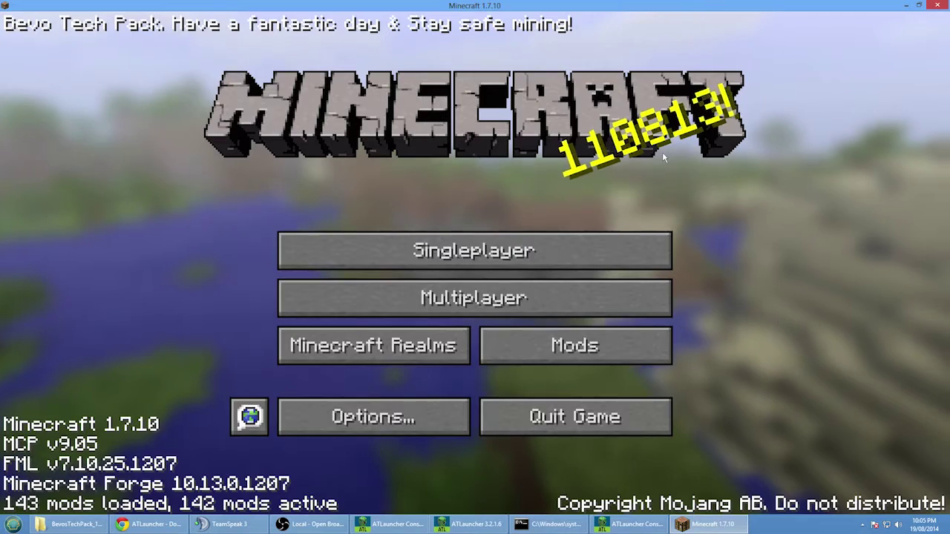
{"action": "left_click", "coordinate": [468, 305]}
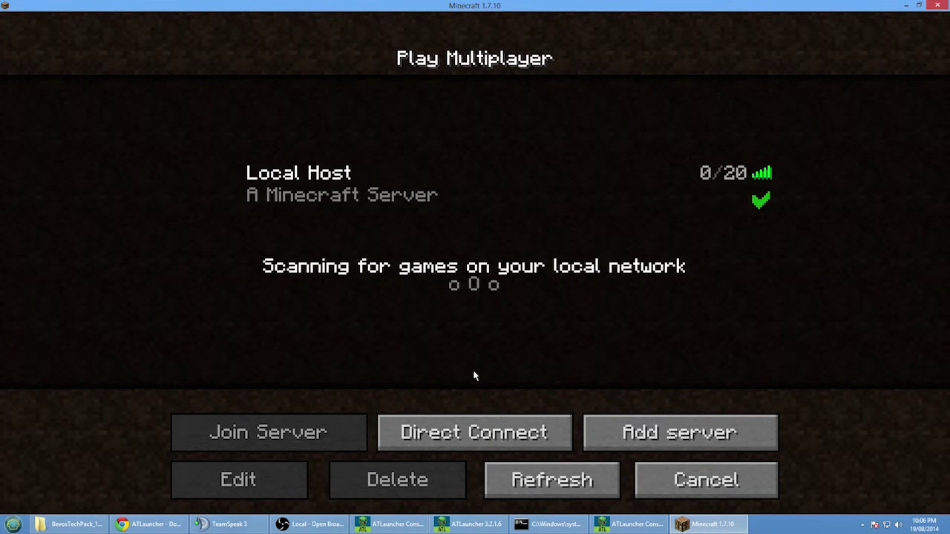
Add a server named 'Vid Local' with address localhost and select it.
{"action": "left_click", "coordinate": [677, 434]}
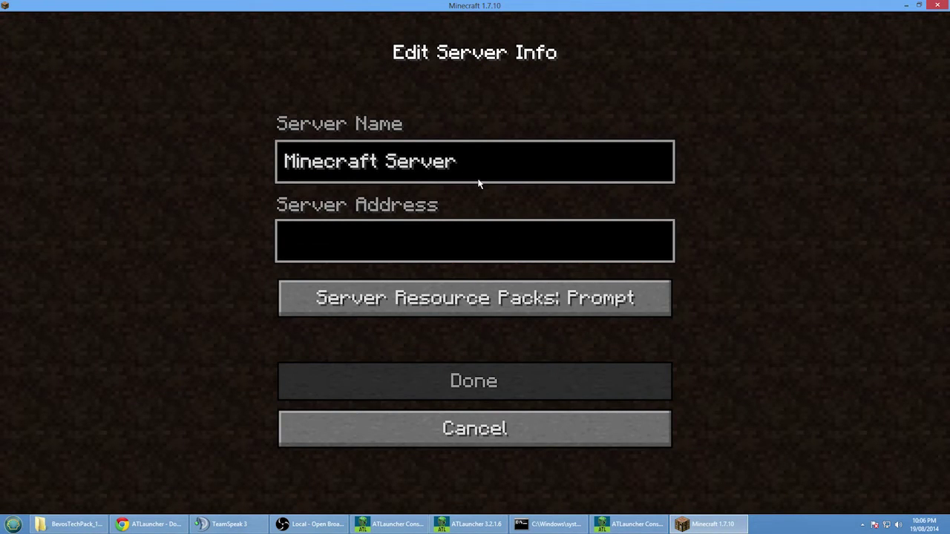
{"action": "key", "text": "BackSpace"}
{"action": "key", "text": "BackSpace"}
{"action": "key", "text": "BackSpace"}
{"action": "key", "text": "BackSpace"}
{"action": "key", "text": "BackSpace"}
{"action": "key", "text": "BackSpace"}
{"action": "key", "text": "BackSpace"}
{"action": "key", "text": "BackSpace"}
{"action": "key", "text": "BackSpace"}
{"action": "key", "text": "BackSpace"}
{"action": "key", "text": "BackSpace"}
{"action": "key", "text": "BackSpace"}
{"action": "key", "text": "BackSpace"}
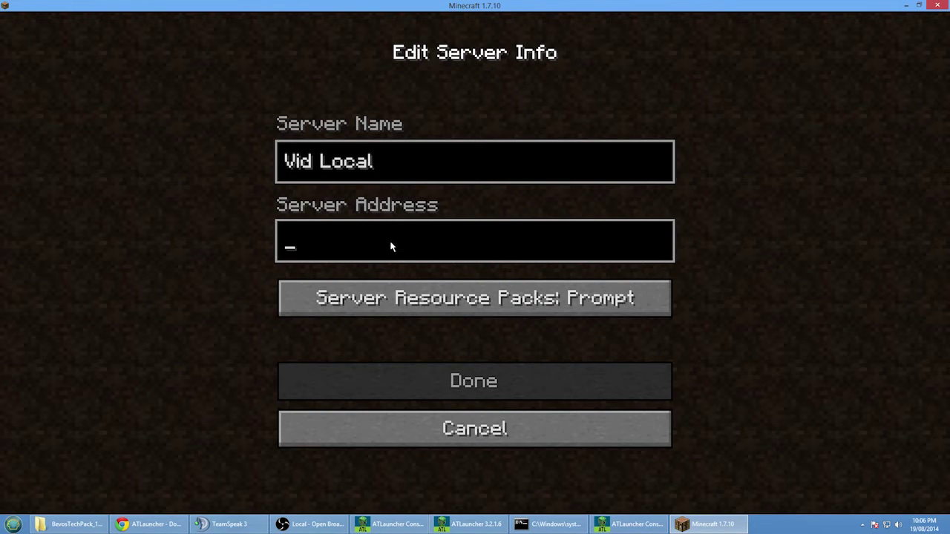
{"action": "type", "text": "localhost"}
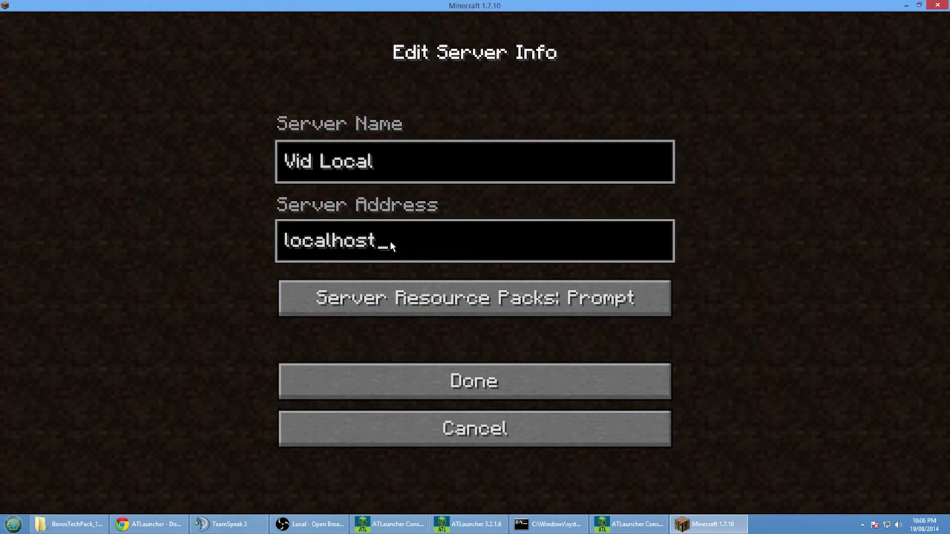
{"action": "left_click", "coordinate": [501, 381]}
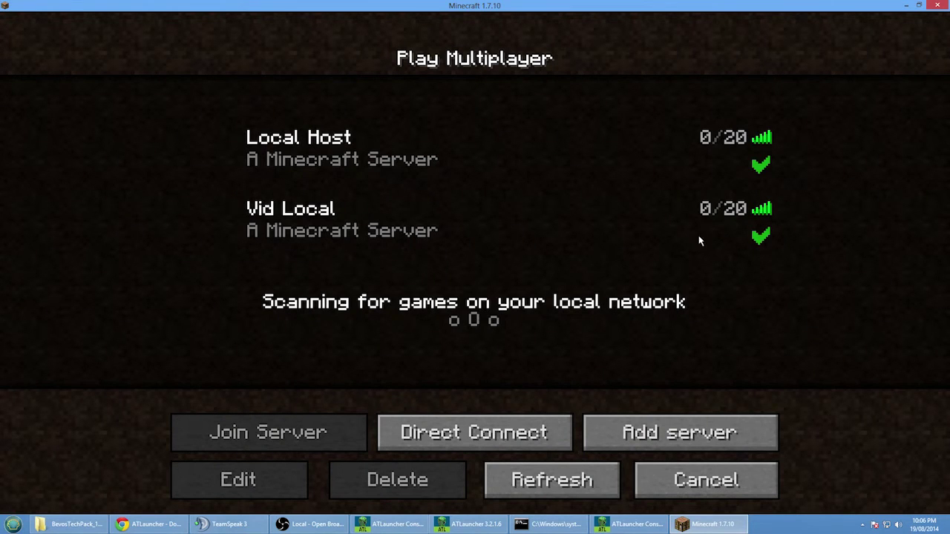
{"action": "left_click", "coordinate": [736, 235]}
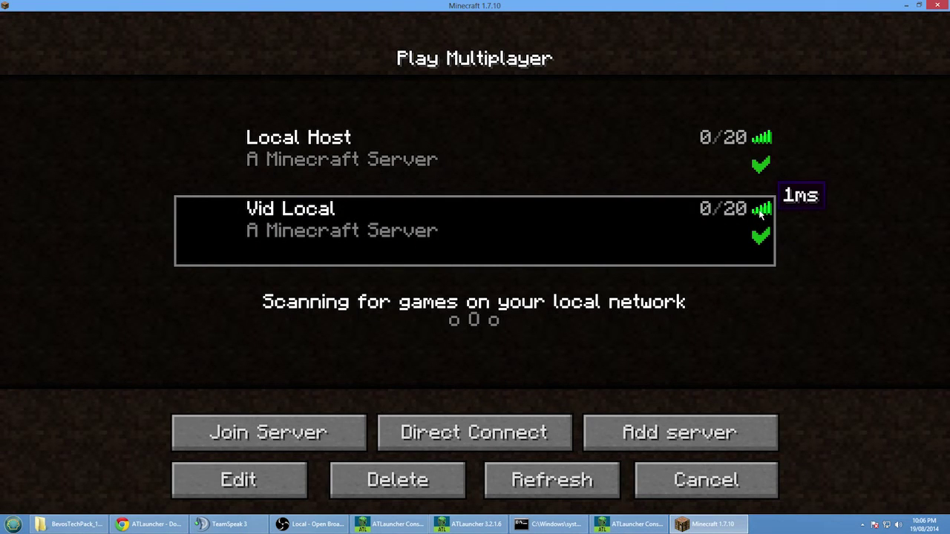
Join the Vid Local server, checking the server console, and resume into the world.
{"action": "double_click", "coordinate": [337, 232]}
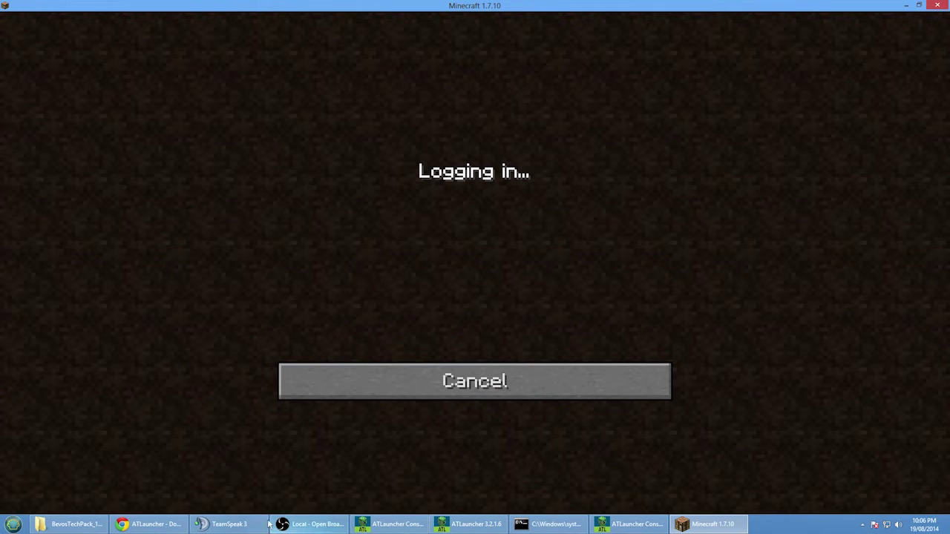
{"action": "left_click", "coordinate": [564, 527]}
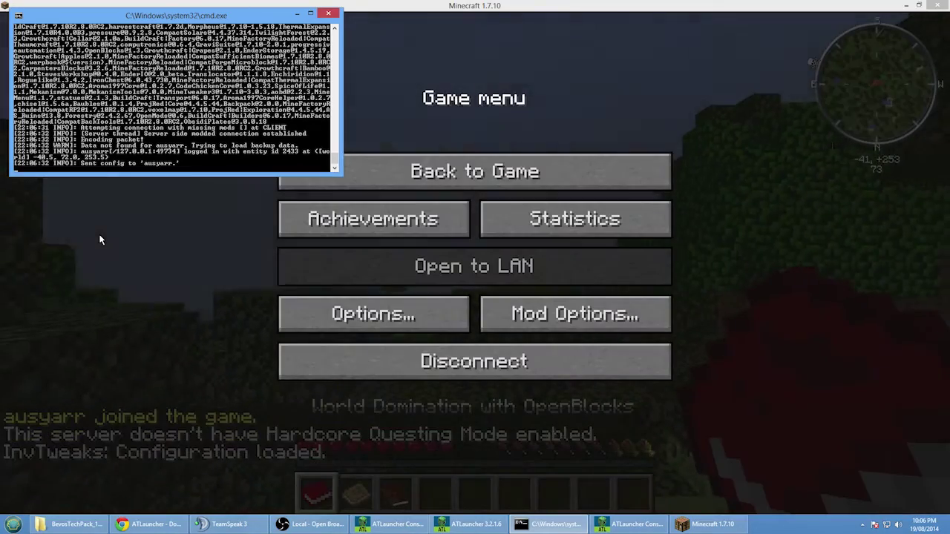
{"action": "left_click", "coordinate": [99, 235]}
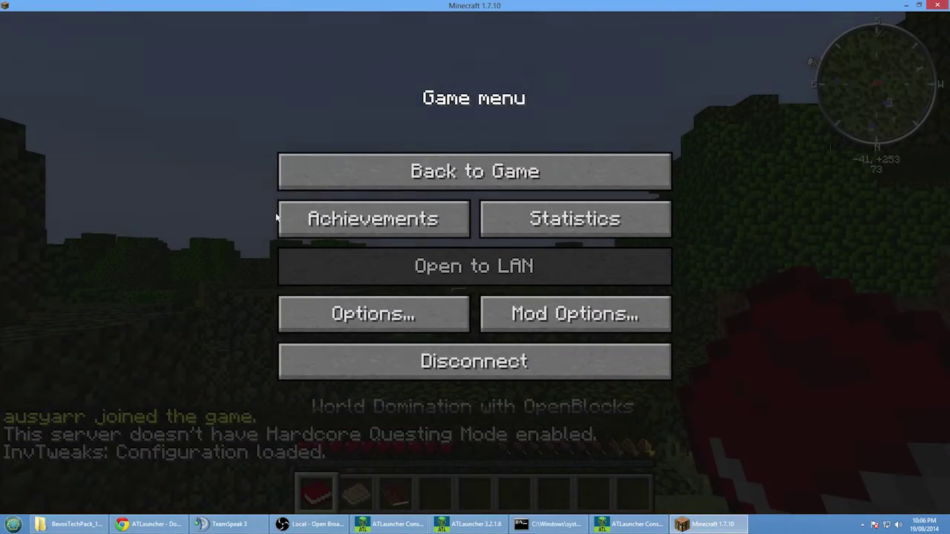
{"action": "left_click", "coordinate": [424, 159]}
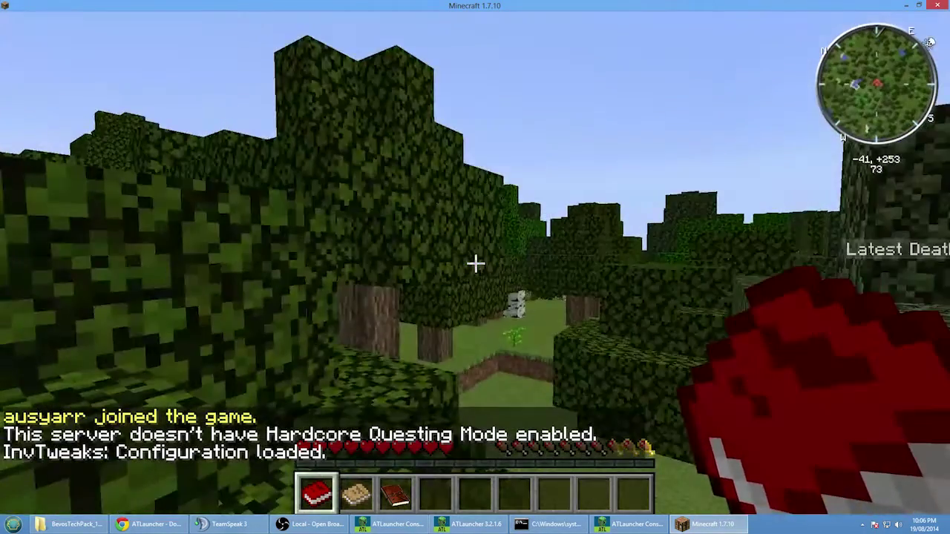
Walk and jump onto the oak canopy, show the F3 debug overlay, and scroll the hotbar.
{"action": "key", "text": "w"}
{"action": "key", "text": "space"}
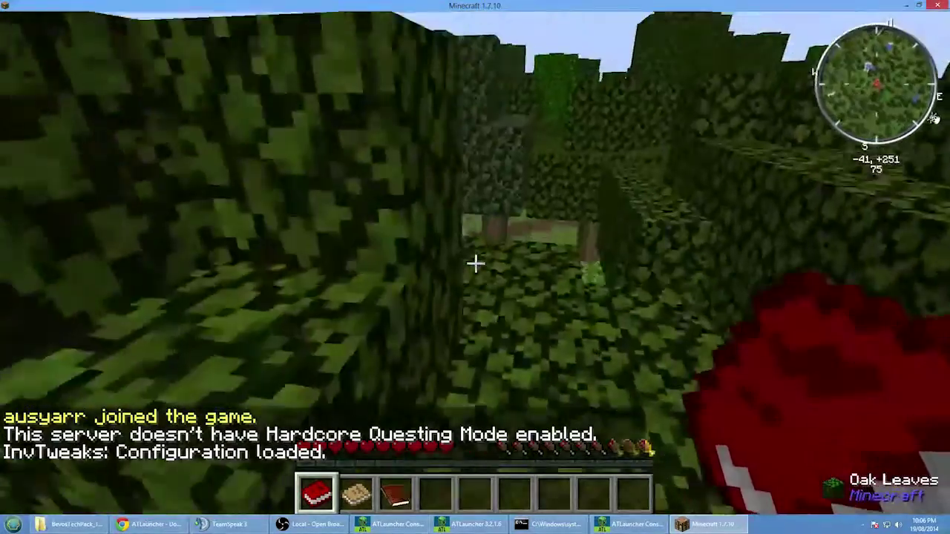
{"action": "key", "text": "space"}
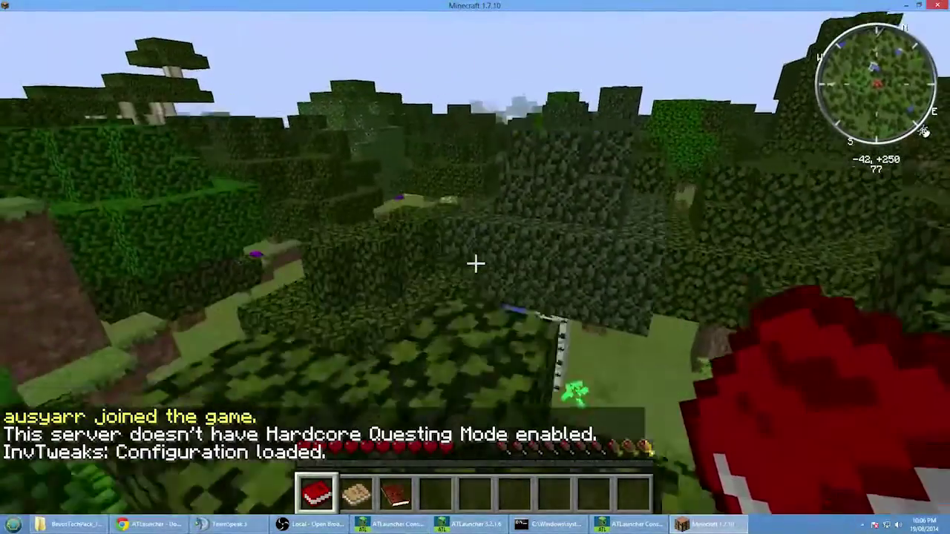
{"action": "key", "text": "F3"}
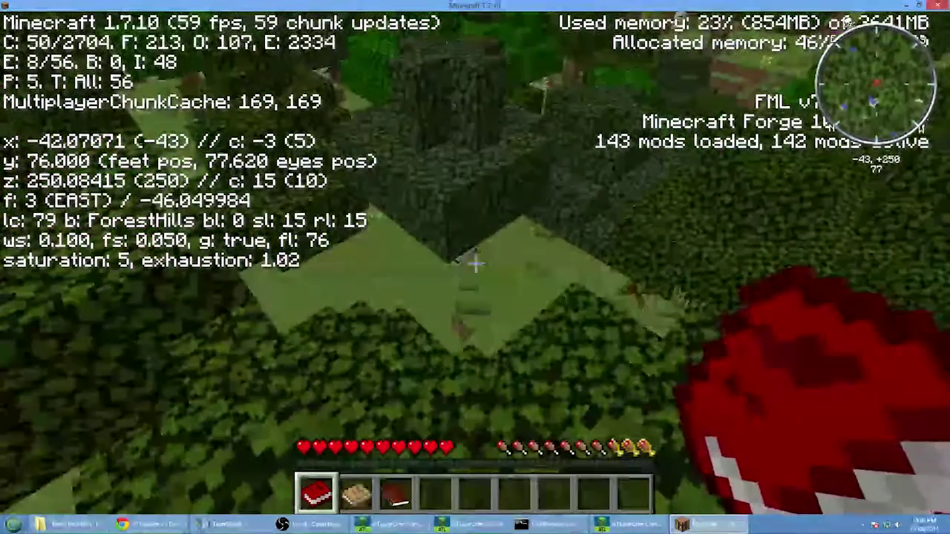
{"action": "scroll", "coordinate": [475, 262], "scroll_direction": "up", "scroll_amount": 1}
{"action": "scroll", "coordinate": [475, 261], "scroll_direction": "down", "scroll_amount": 5}
{"action": "scroll", "coordinate": [475, 261], "scroll_direction": "up", "scroll_amount": 1}
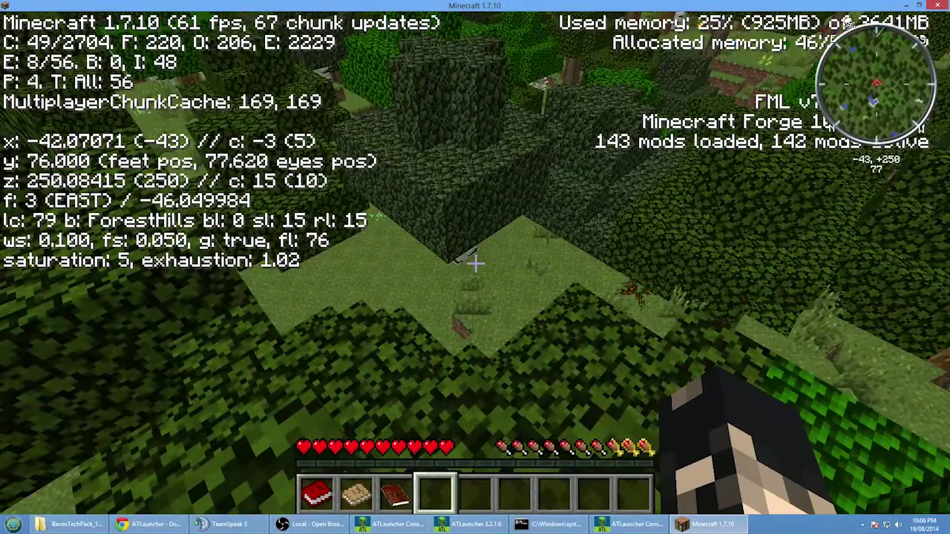
Set Video Settings graphics to Fancy, render distance 16 chunks, and max framerate Unlimited.
{"action": "key", "text": "Escape"}
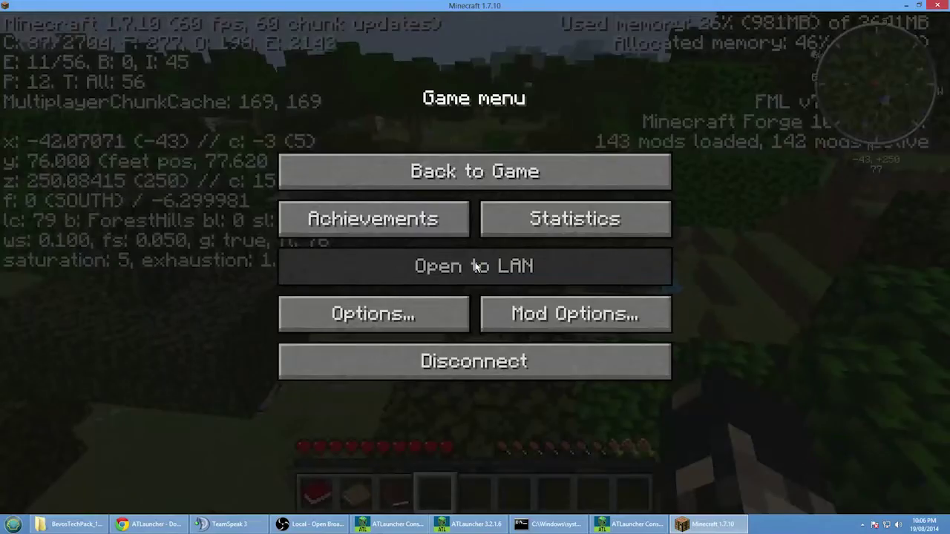
{"action": "left_click", "coordinate": [448, 316]}
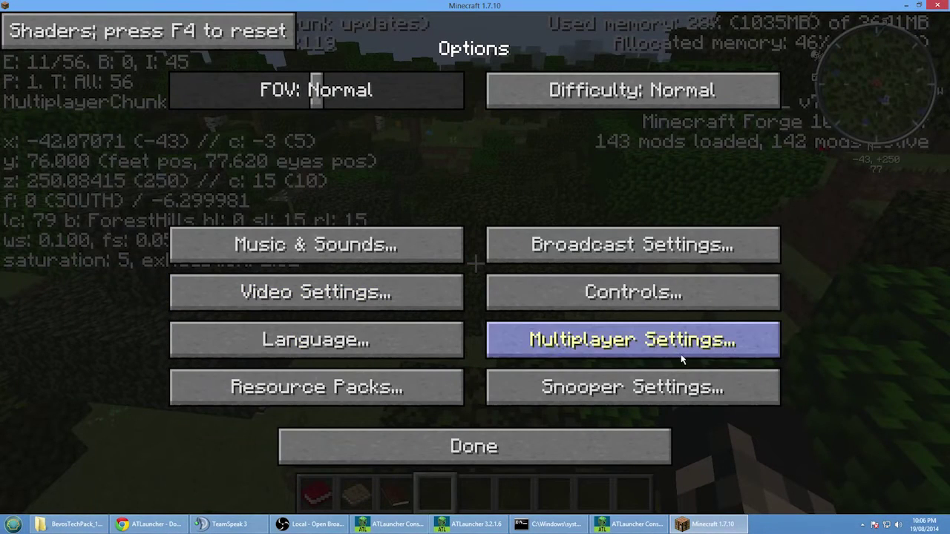
{"action": "left_click", "coordinate": [304, 293]}
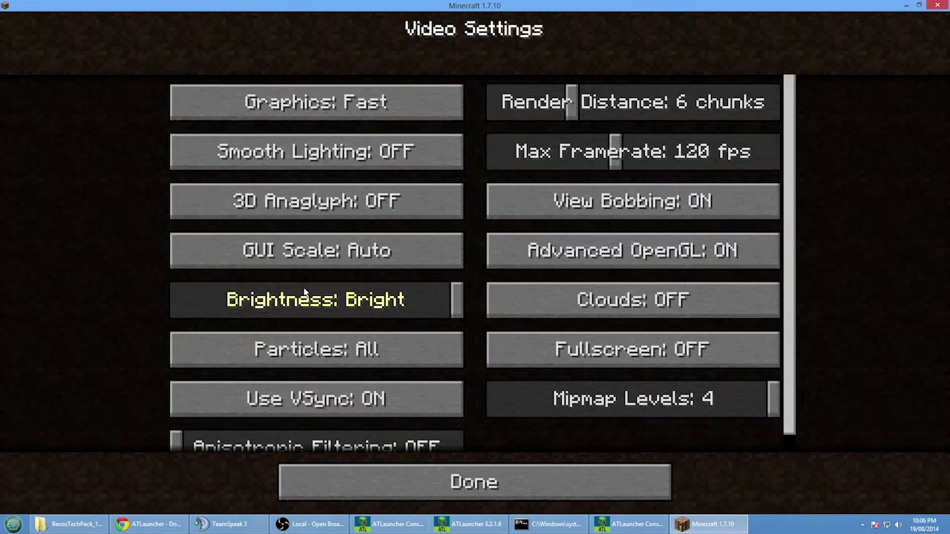
{"action": "left_click", "coordinate": [395, 107]}
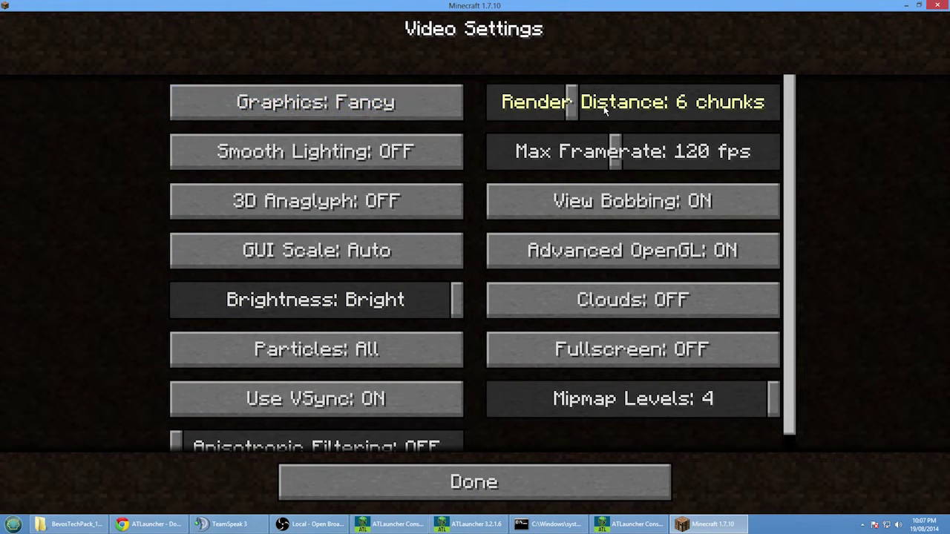
{"action": "left_click_drag", "start_coordinate": [605, 109], "coordinate": [864, 100]}
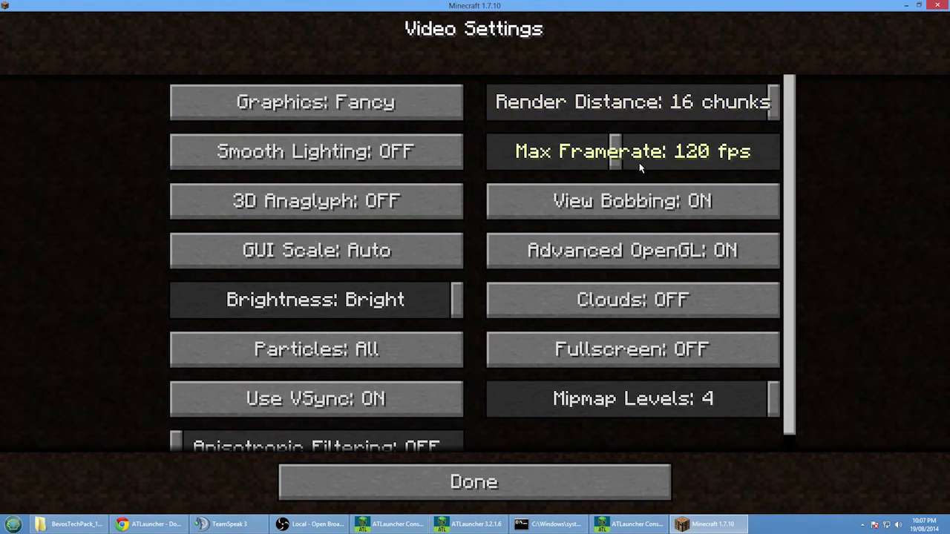
{"action": "left_click_drag", "start_coordinate": [614, 164], "coordinate": [807, 145]}
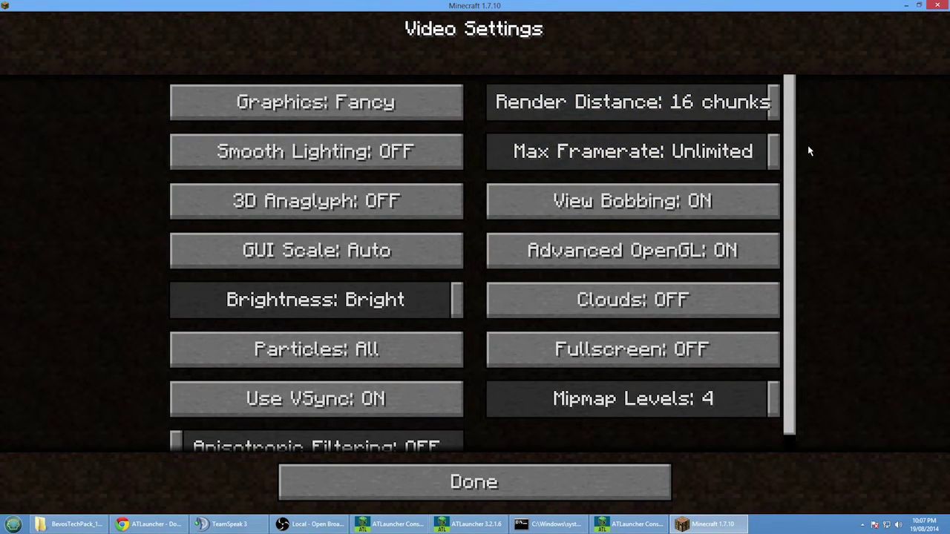
Turn VSync and Advanced OpenGL off and clouds on, then close options and resume play.
{"action": "left_click", "coordinate": [304, 401]}
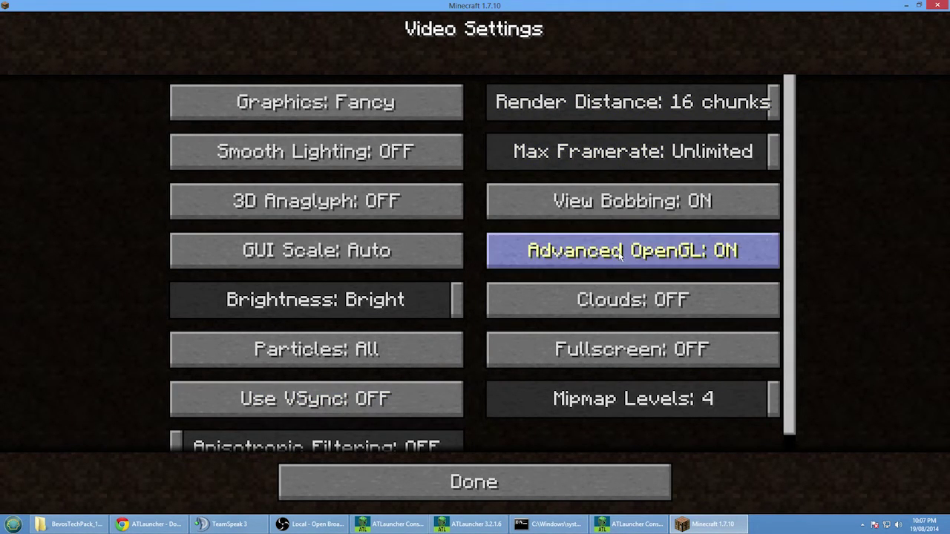
{"action": "left_click", "coordinate": [691, 252]}
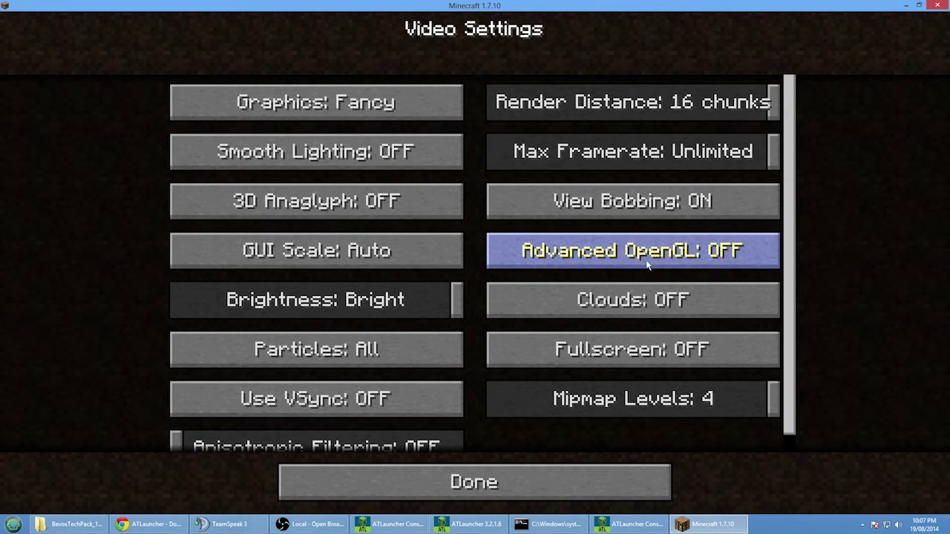
{"action": "left_click", "coordinate": [653, 300]}
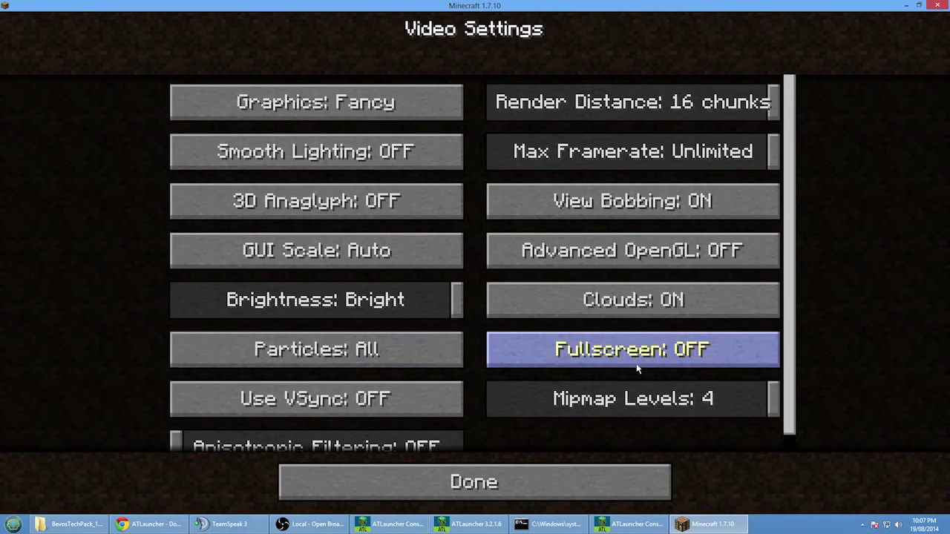
{"action": "scroll", "coordinate": [800, 288], "scroll_direction": "down", "scroll_amount": 1}
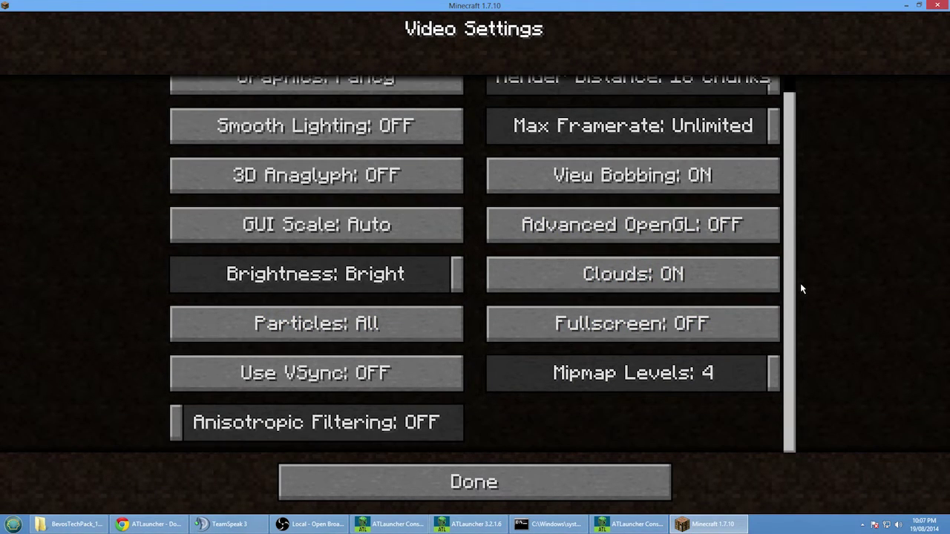
{"action": "left_click", "coordinate": [428, 481]}
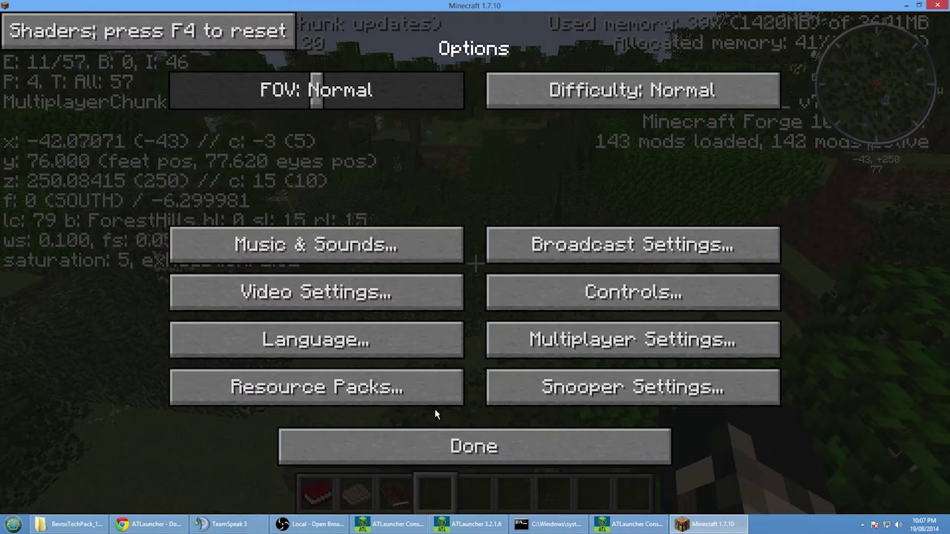
{"action": "left_click", "coordinate": [461, 446]}
{"action": "left_click", "coordinate": [472, 183]}
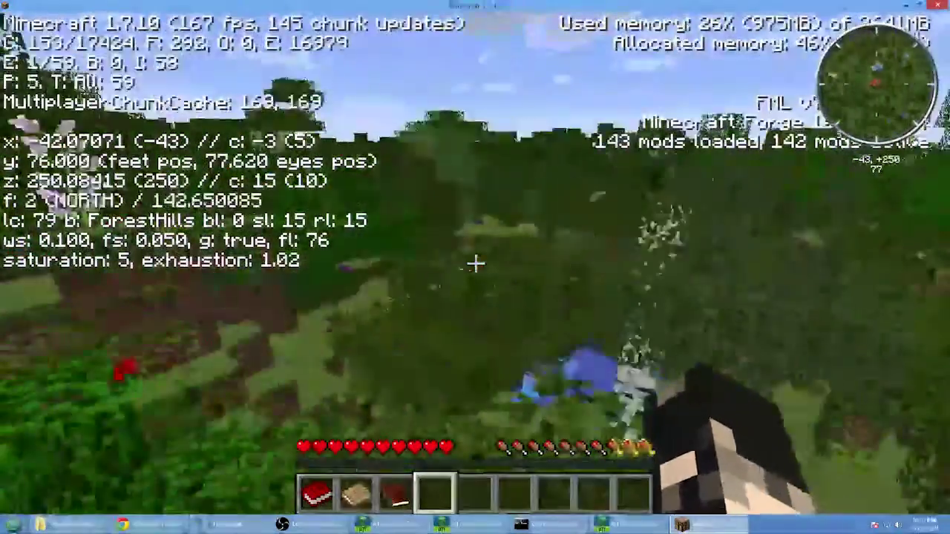
Make the player a server operator with the op command in the server console.
{"action": "key", "text": "e"}
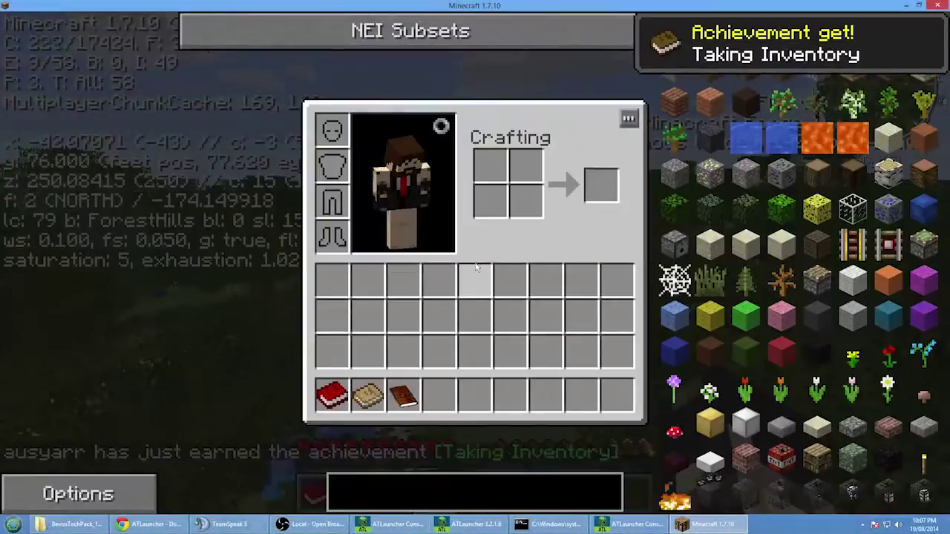
{"action": "key", "text": "e"}
{"action": "key", "text": "e"}
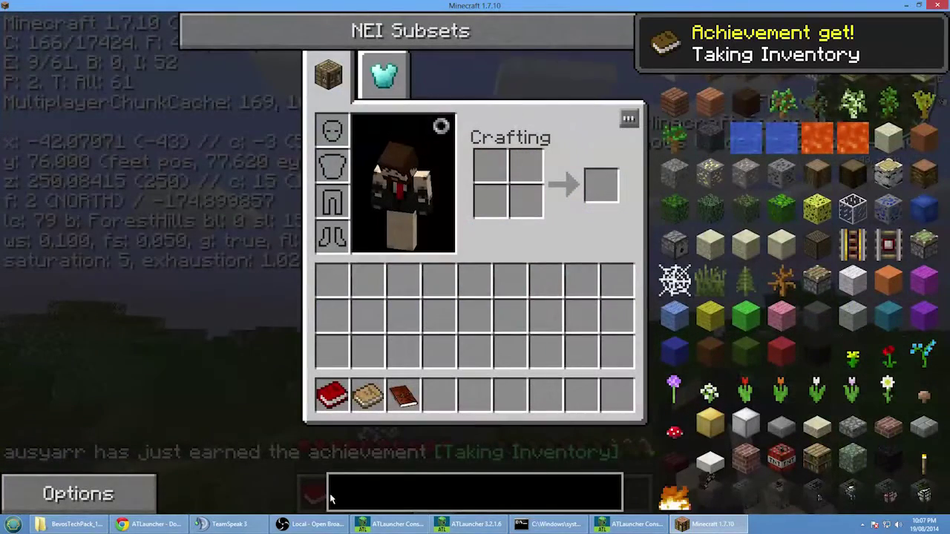
{"action": "left_click", "coordinate": [553, 523]}
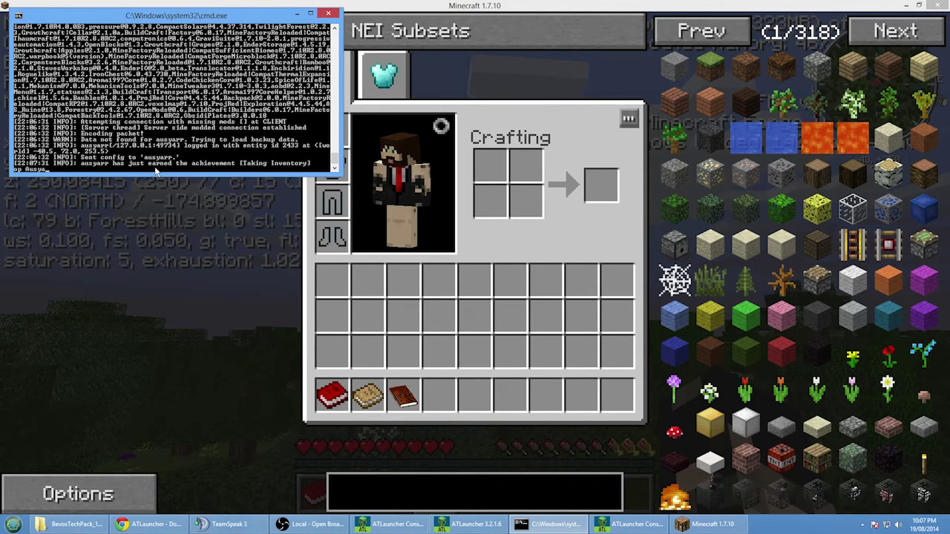
{"action": "key", "text": "Return"}
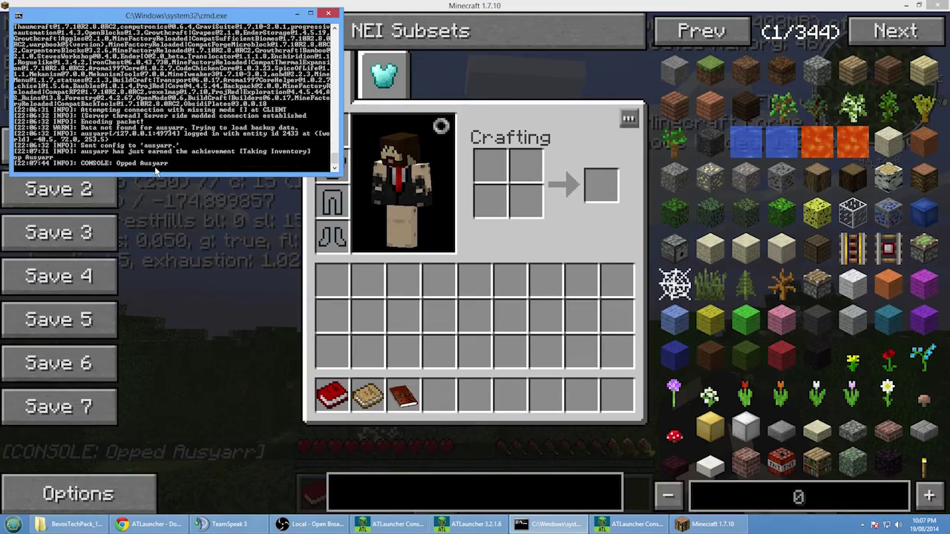
Switch the player to creative mode using NEI's gamemode button in the inventory.
{"action": "left_click", "coordinate": [212, 251]}
{"action": "key", "text": "e"}
{"action": "key", "text": "e"}
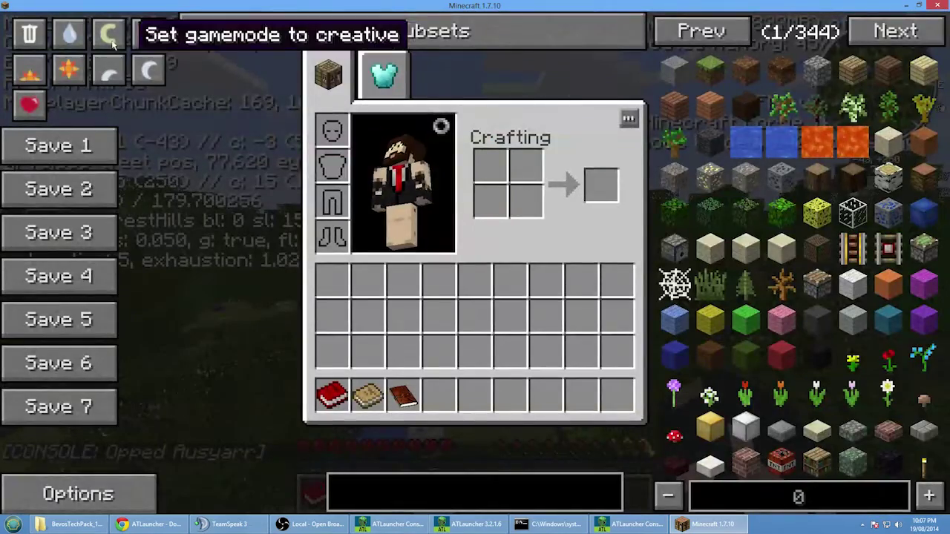
{"action": "left_click", "coordinate": [111, 38]}
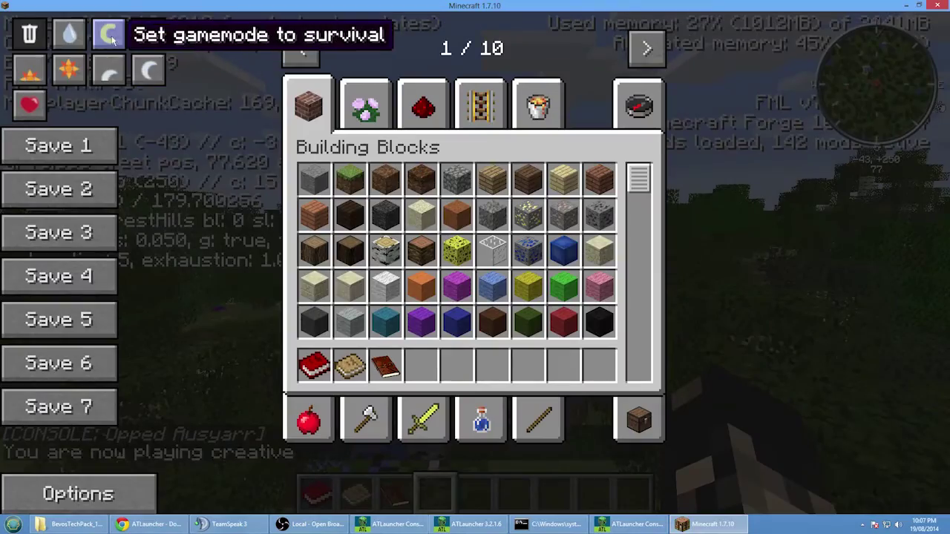
Take off in creative flight and fly north over forests, a lake and Taiga toward the hills.
{"action": "key", "text": "e"}
{"action": "key", "text": "space"}
{"action": "key", "text": "space"}
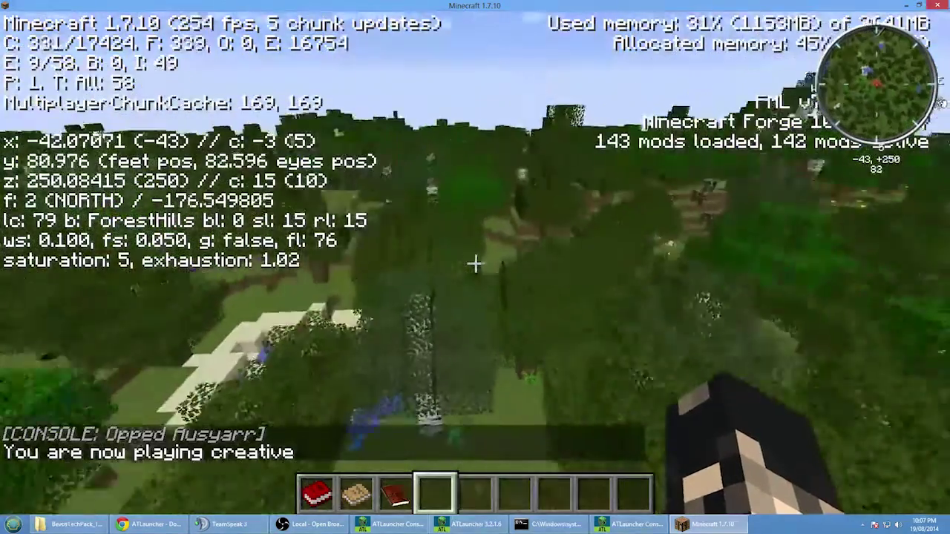
{"action": "key", "text": "space"}
{"action": "key", "text": "w"}
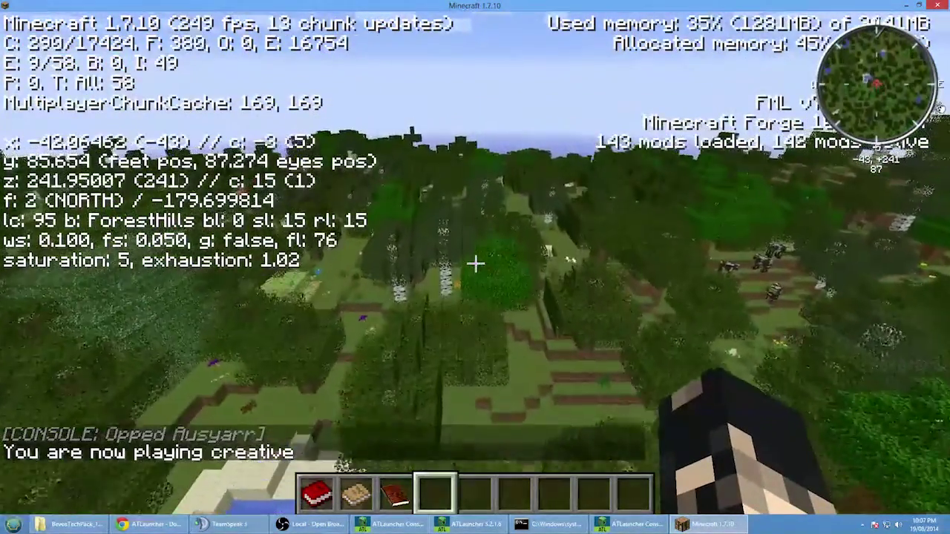
{"action": "key", "text": "w"}
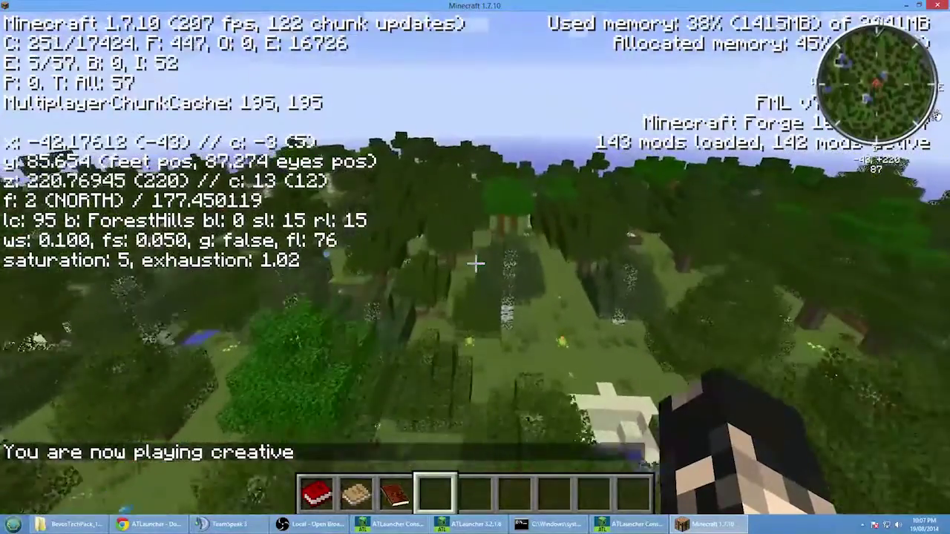
{"action": "key", "text": "w"}
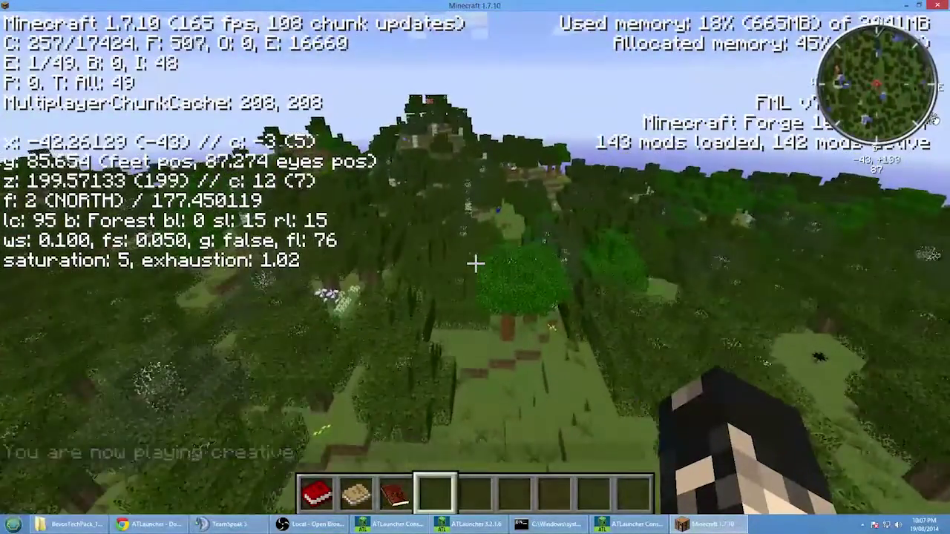
{"action": "key", "text": "w"}
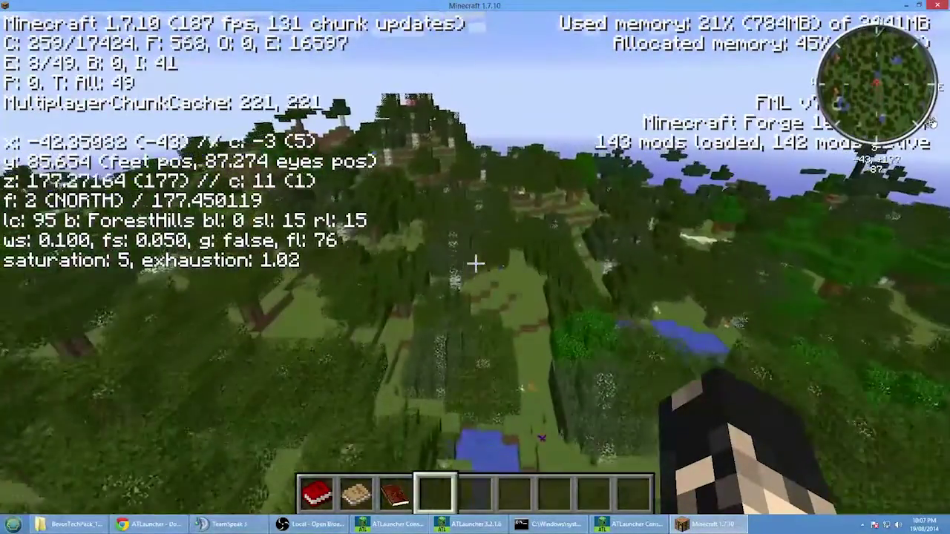
{"action": "key", "text": "w"}
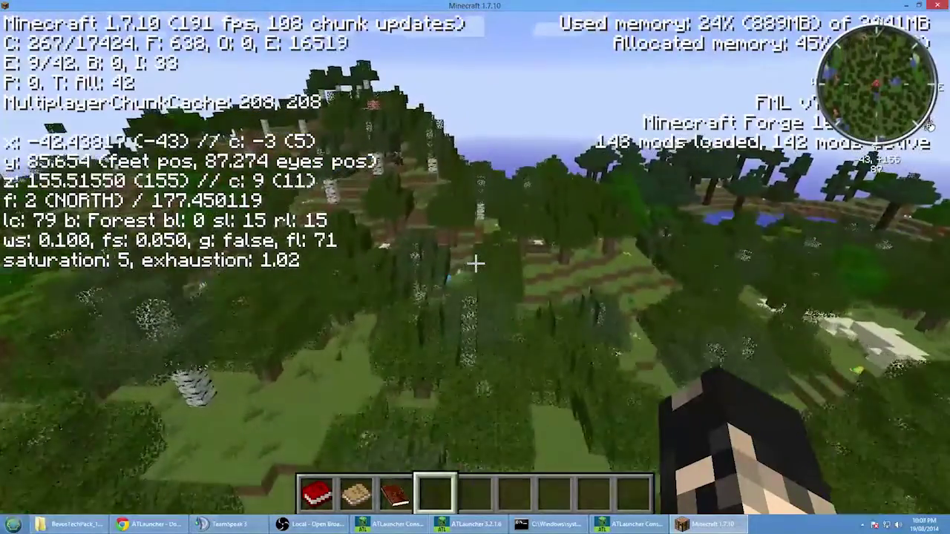
{"action": "key", "text": "w"}
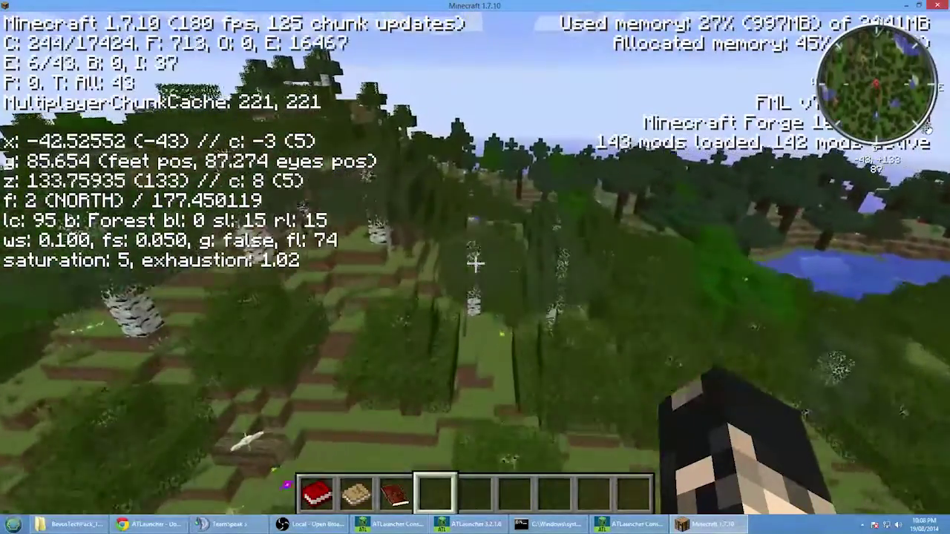
{"action": "key", "text": "w"}
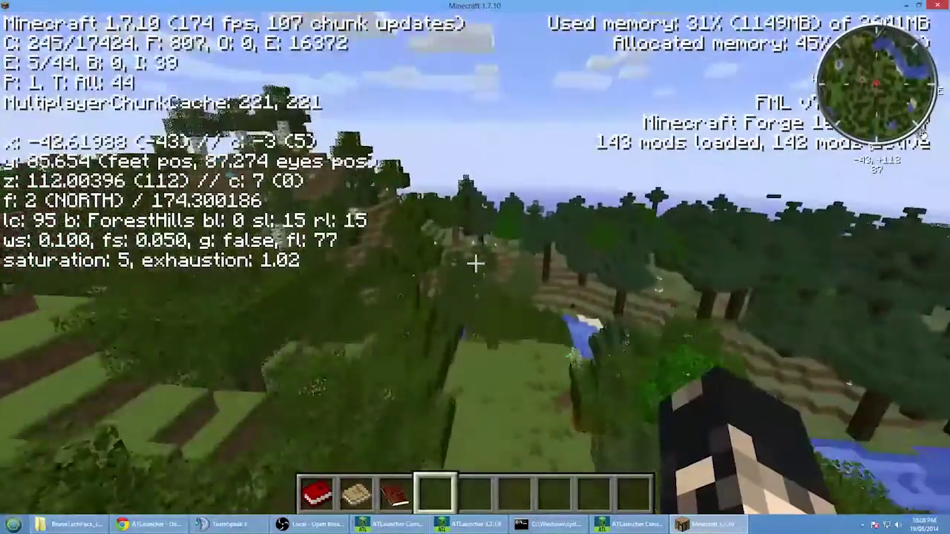
{"action": "key", "text": "w"}
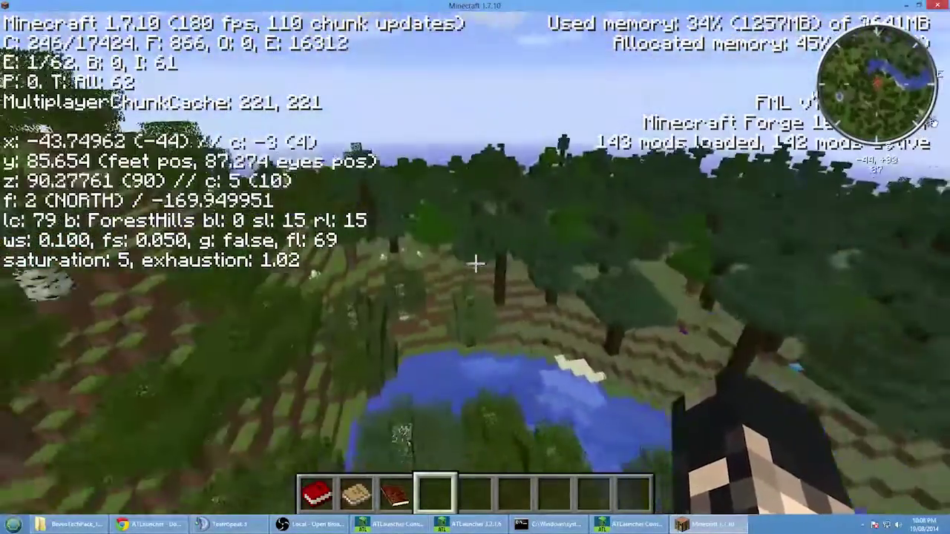
{"action": "key", "text": "w"}
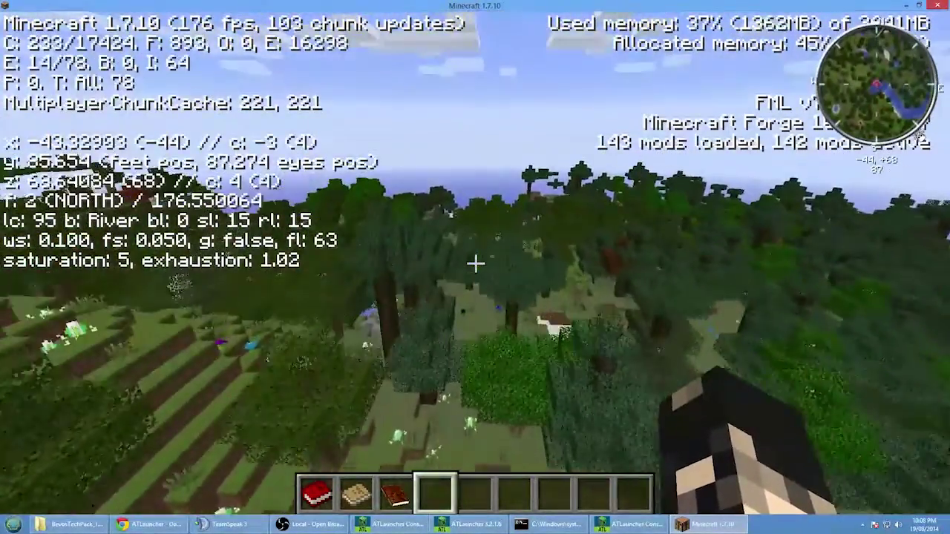
{"action": "key", "text": "w"}
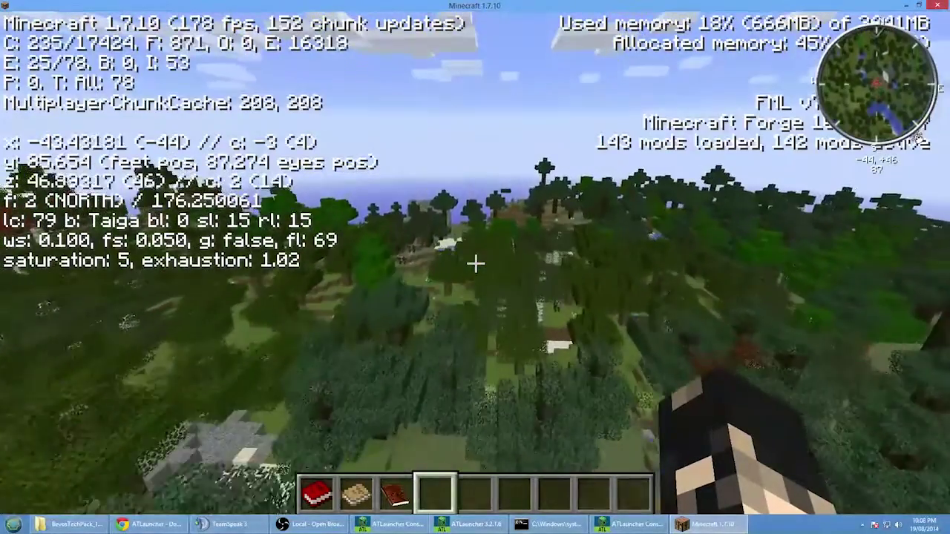
{"action": "key", "text": "w"}
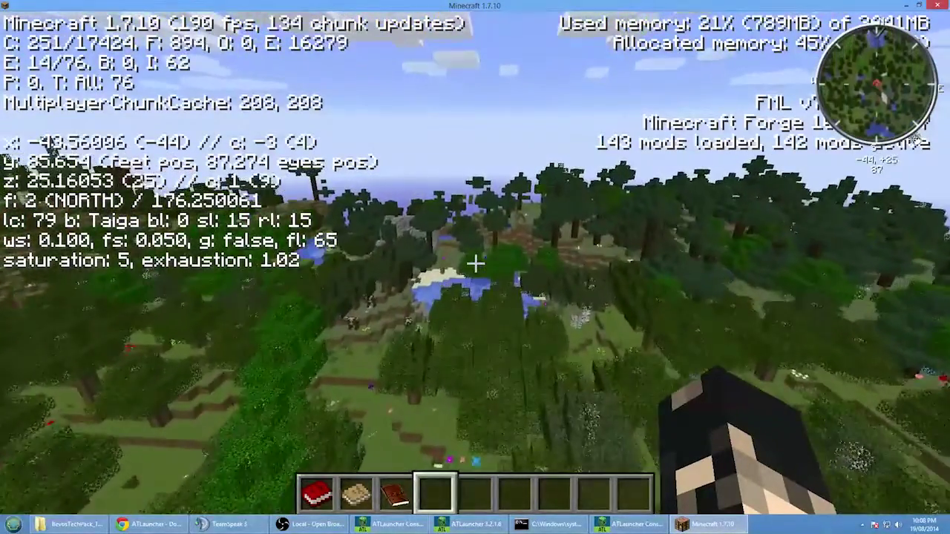
{"action": "key", "text": "w"}
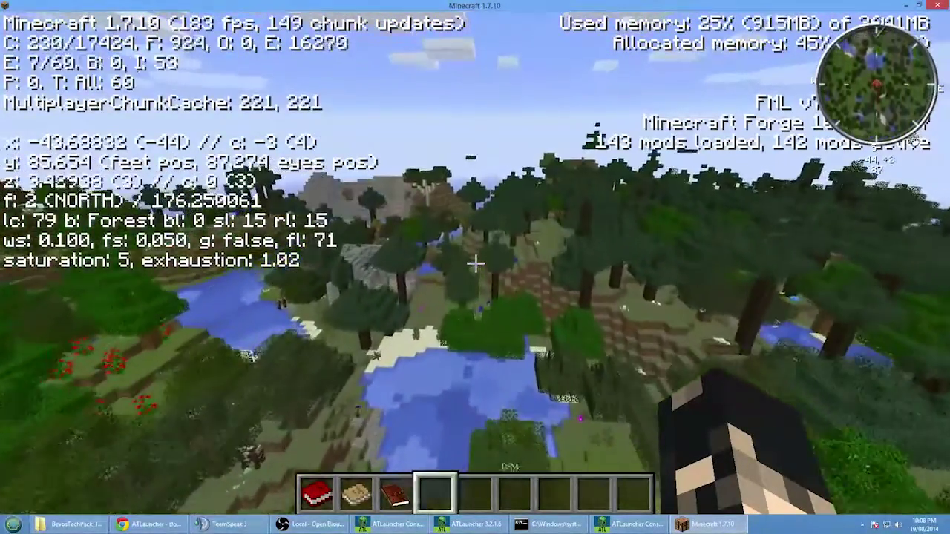
{"action": "key", "text": "w"}
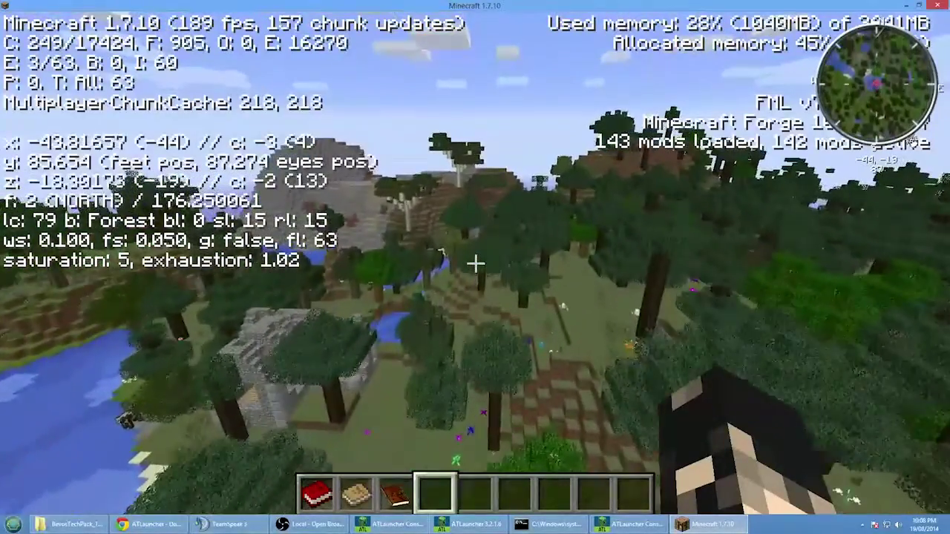
{"action": "key", "text": "w"}
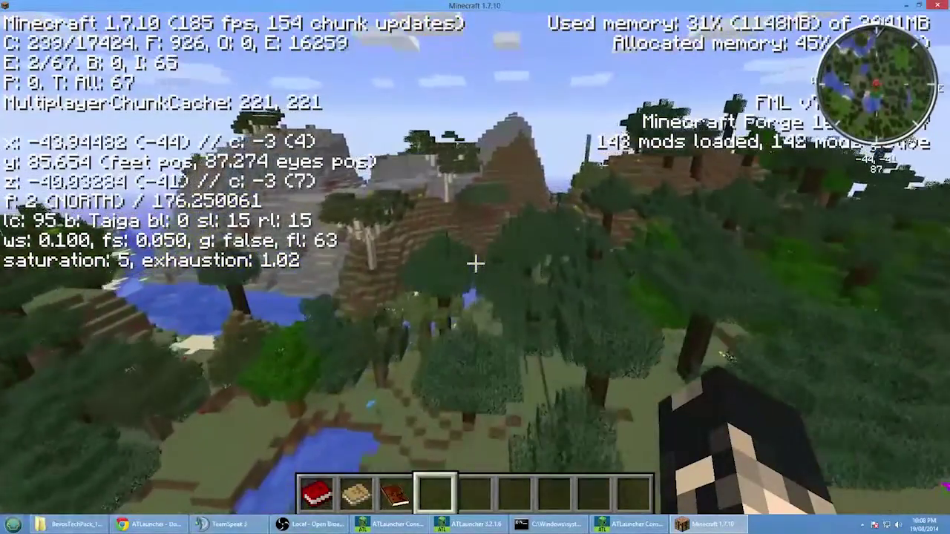
{"action": "key", "text": "w"}
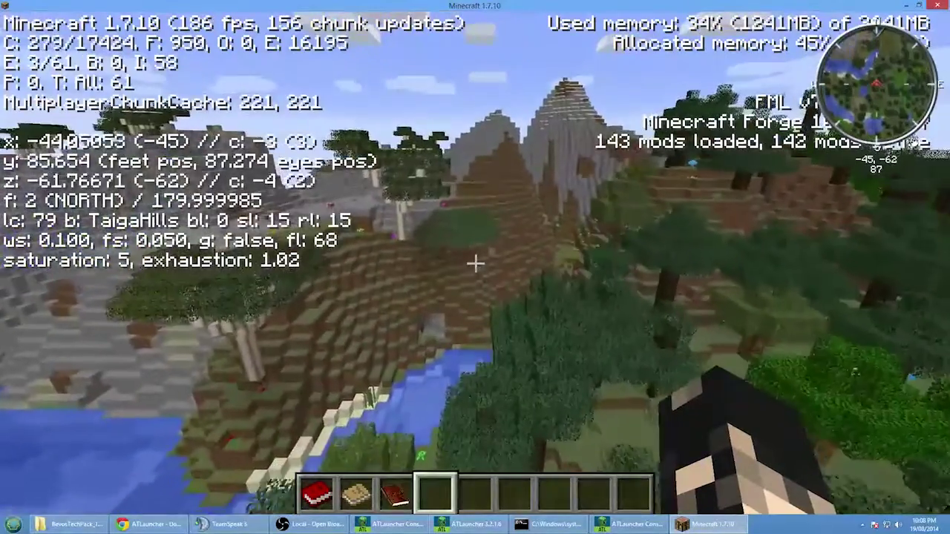
{"action": "key", "text": "w"}
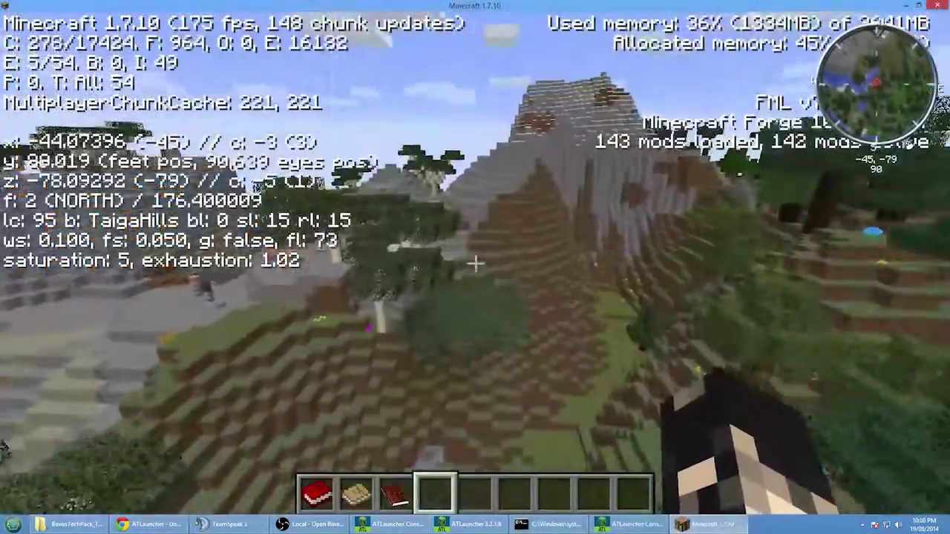
Climb while flying north over the snowy Extreme Hills peaks to about y 116.
{"action": "key", "text": "w"}
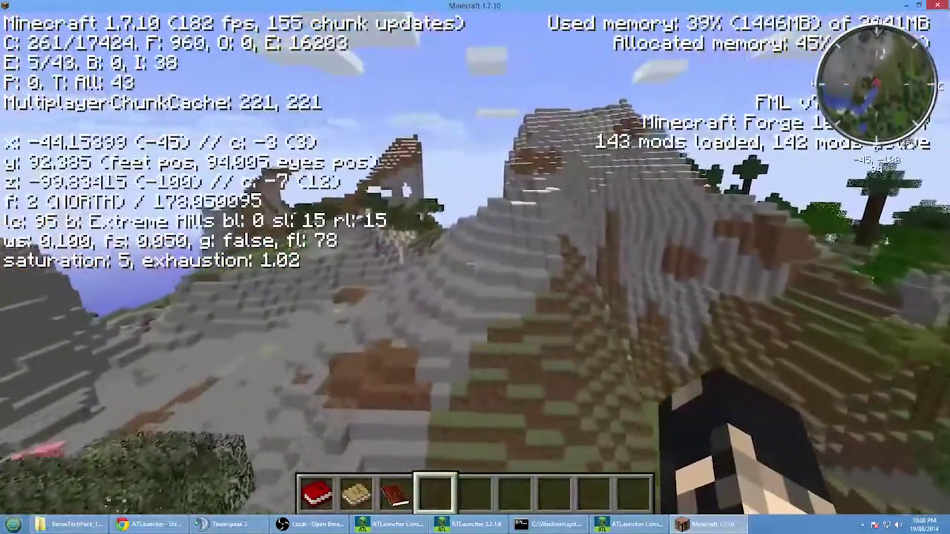
{"action": "key", "text": "w"}
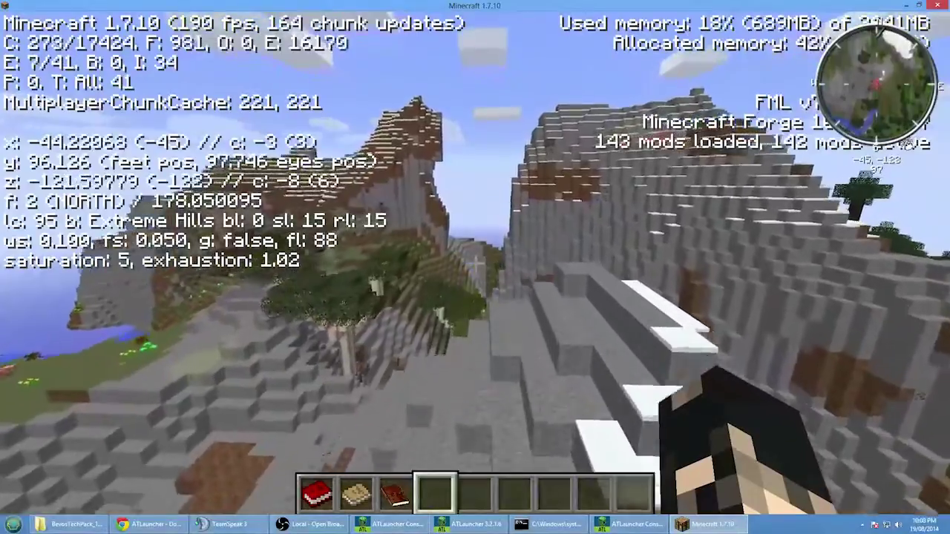
{"action": "key", "text": "w"}
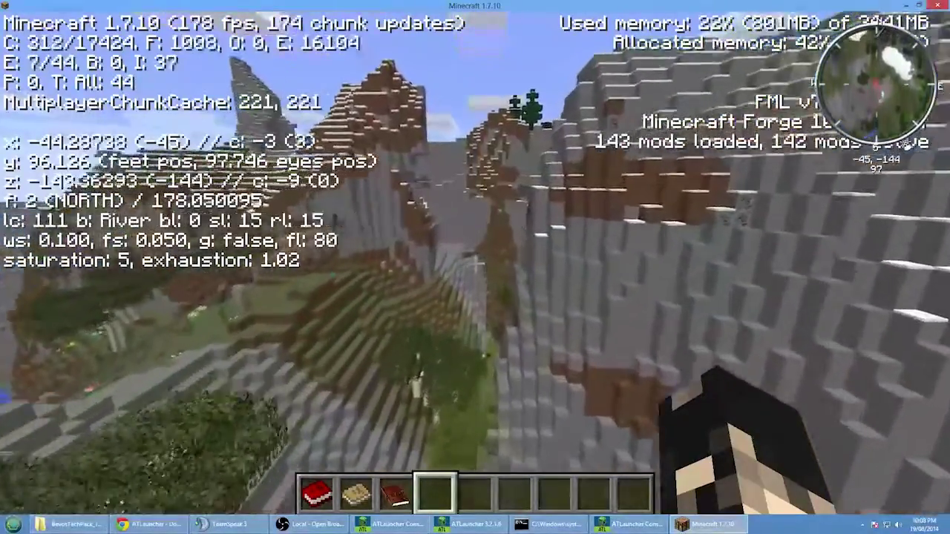
{"action": "key", "text": "space"}
{"action": "key", "text": "w"}
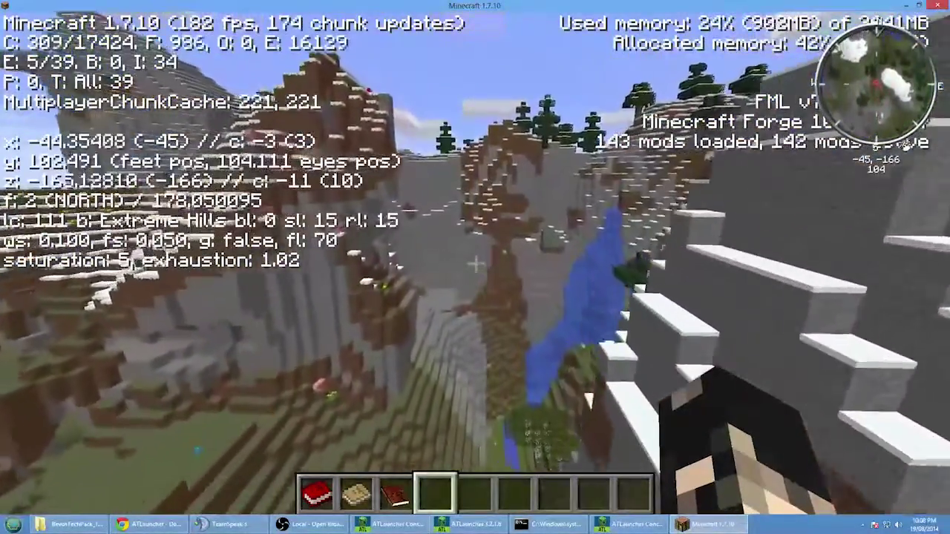
{"action": "key", "text": "space"}
{"action": "key", "text": "w"}
{"action": "key", "text": "space"}
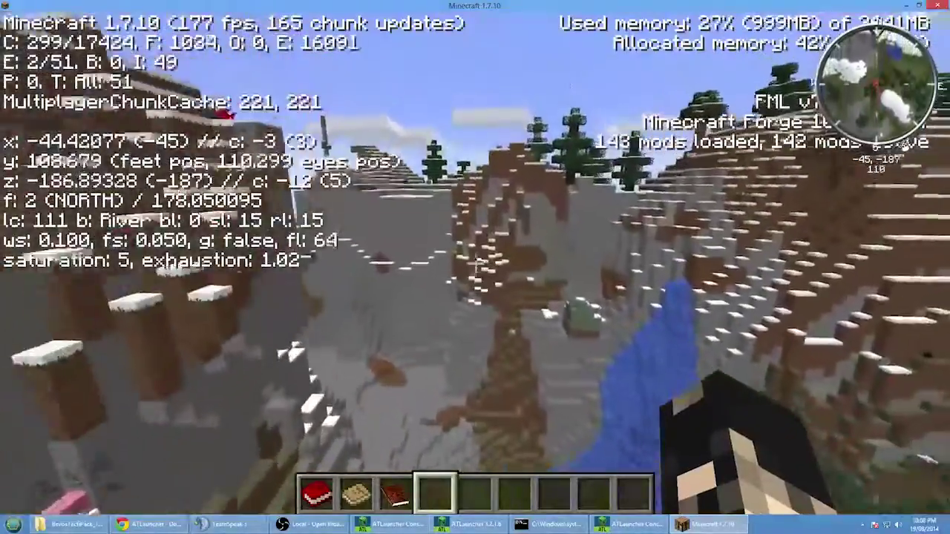
{"action": "key", "text": "space"}
{"action": "key", "text": "w"}
{"action": "key", "text": "space"}
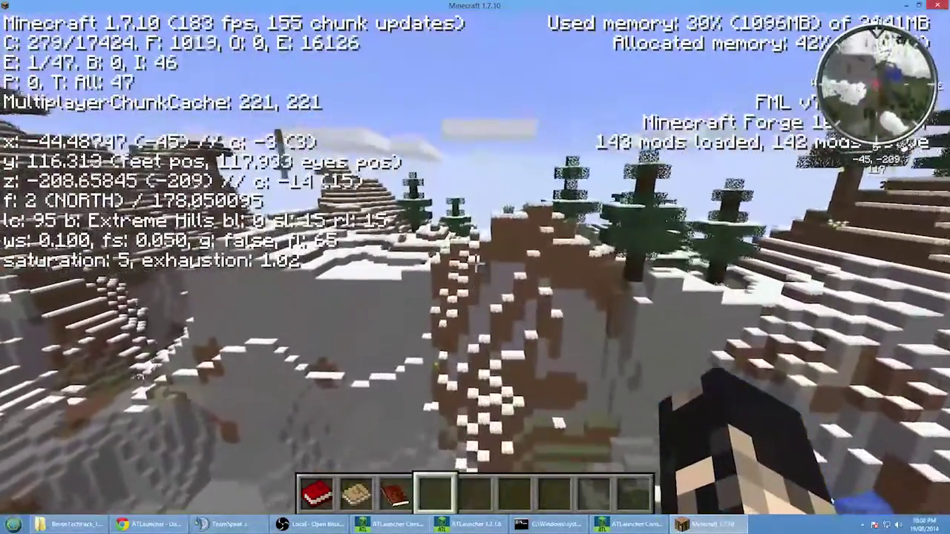